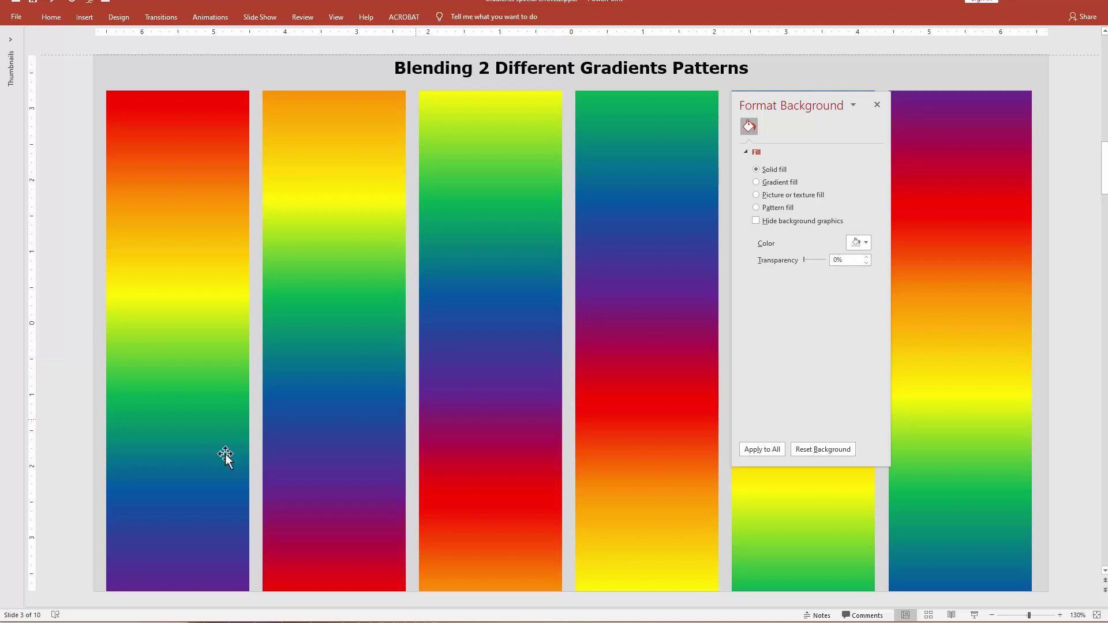
- Copy the first and fourth gradient rectangles from slide 3 and paste them onto slide 4
{"action": "left_click", "coordinate": [184, 233]}
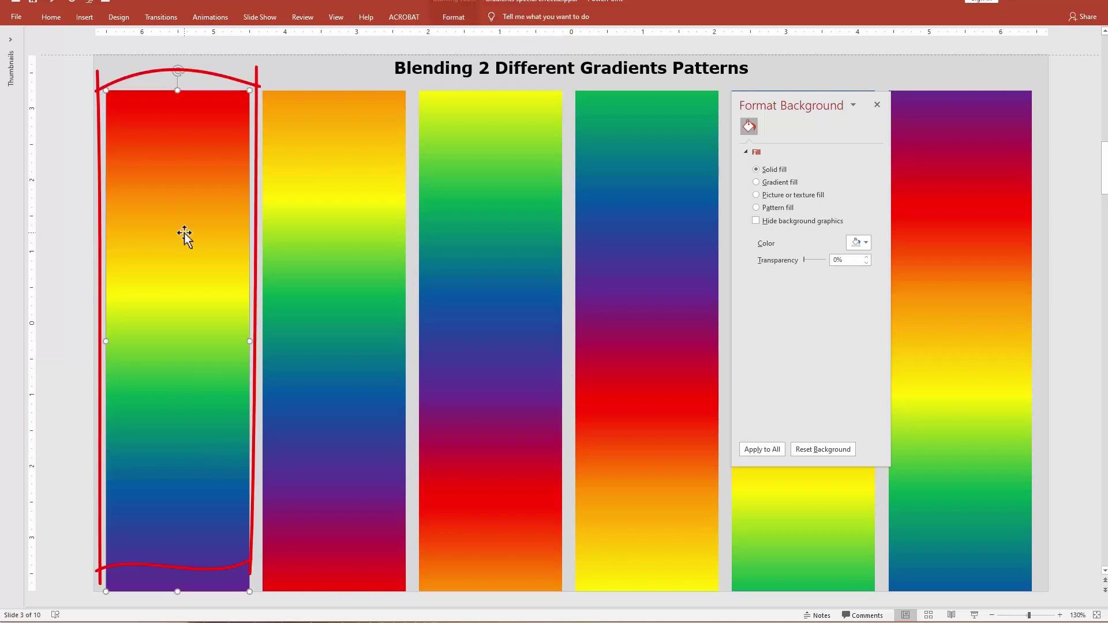
{"action": "left_click", "coordinate": [646, 308], "text": "ctrl"}
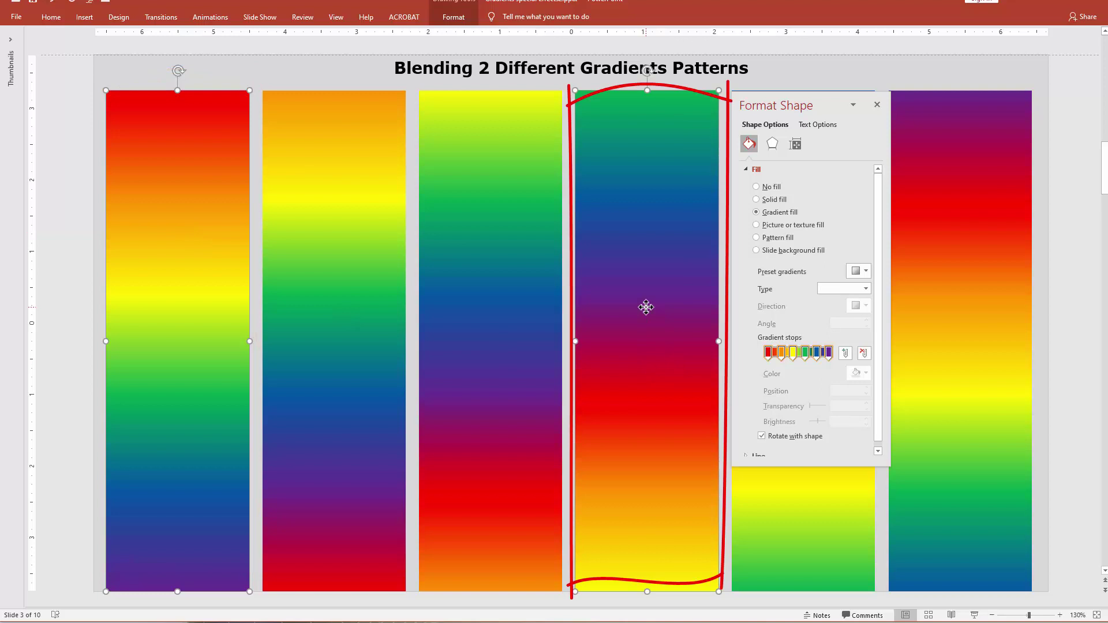
{"action": "scroll", "coordinate": [409, 334], "scroll_direction": "down", "scroll_amount": 1}
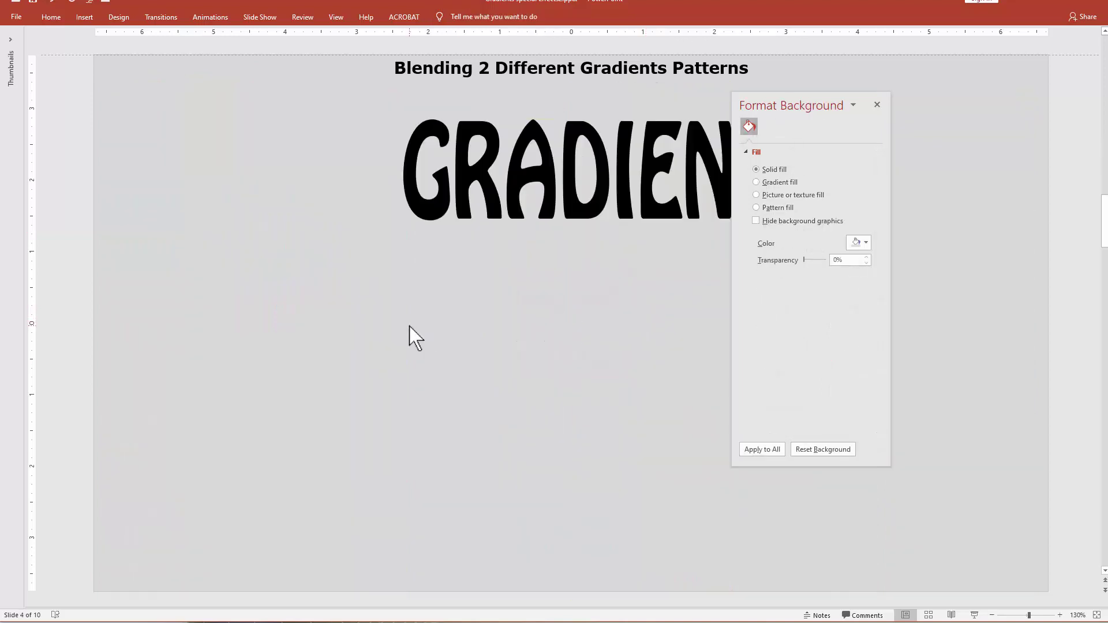
{"action": "key", "text": "ctrl+v"}
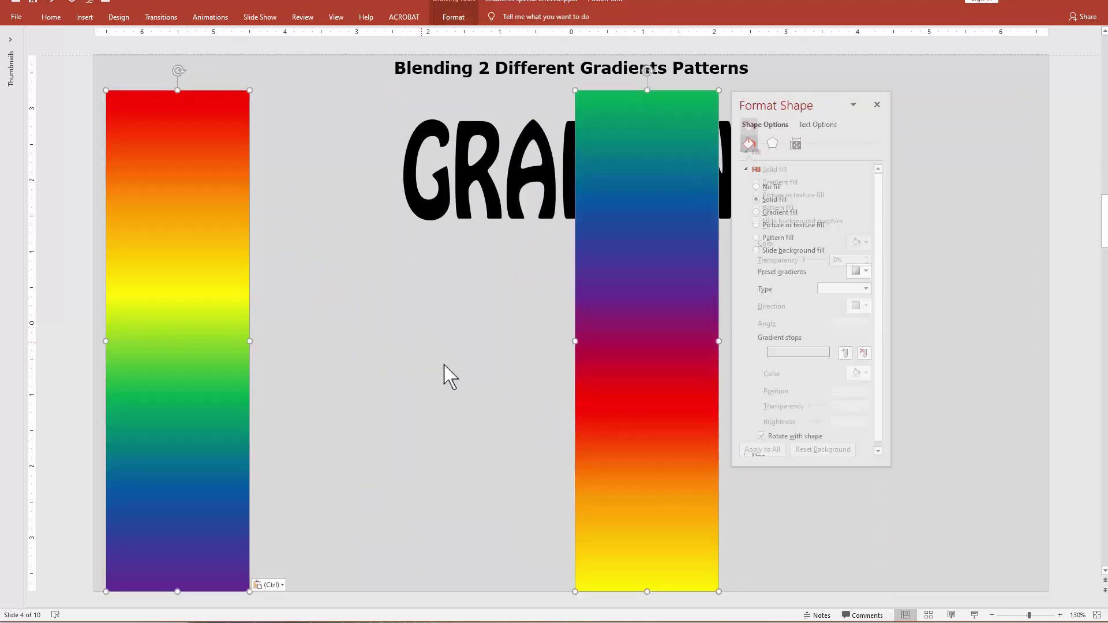
- Move the pasted green-to-yellow gradient rectangle next to the red-to-purple rectangle
{"action": "left_click", "coordinate": [427, 391]}
{"action": "left_click_drag", "start_coordinate": [638, 379], "coordinate": [320, 378]}
{"action": "left_click", "coordinate": [497, 420]}
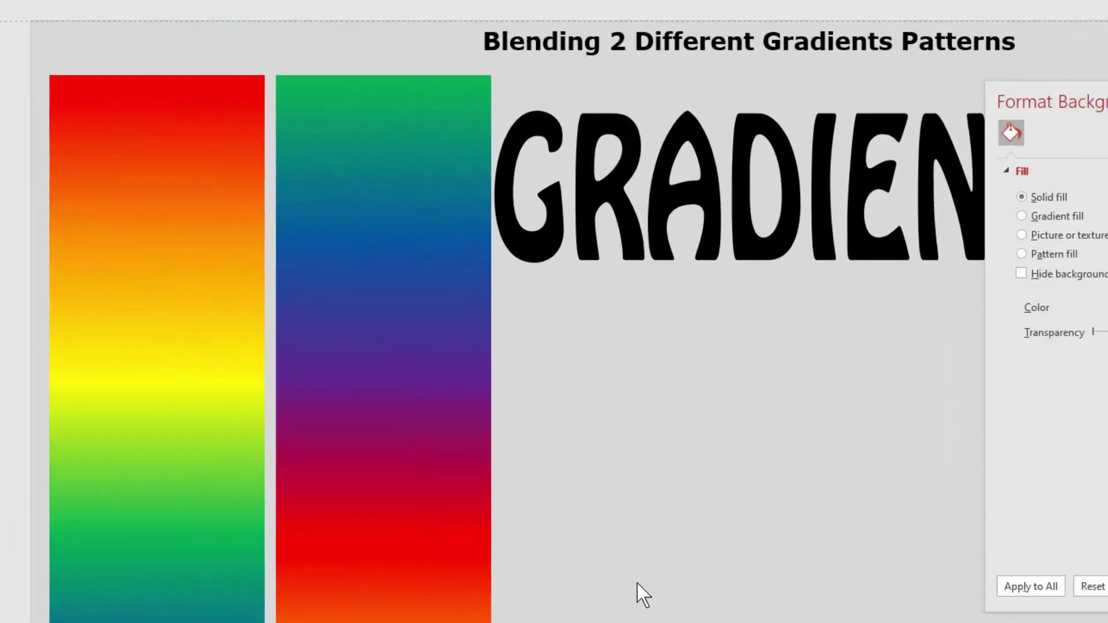
{"action": "left_click", "coordinate": [398, 403]}
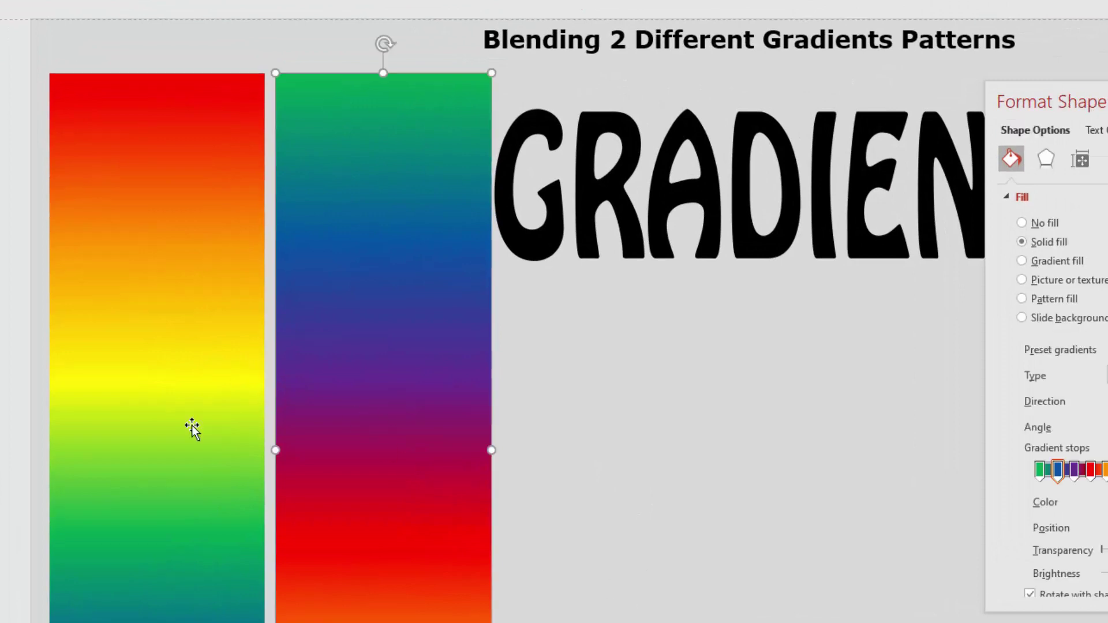
{"action": "left_click", "coordinate": [194, 425]}
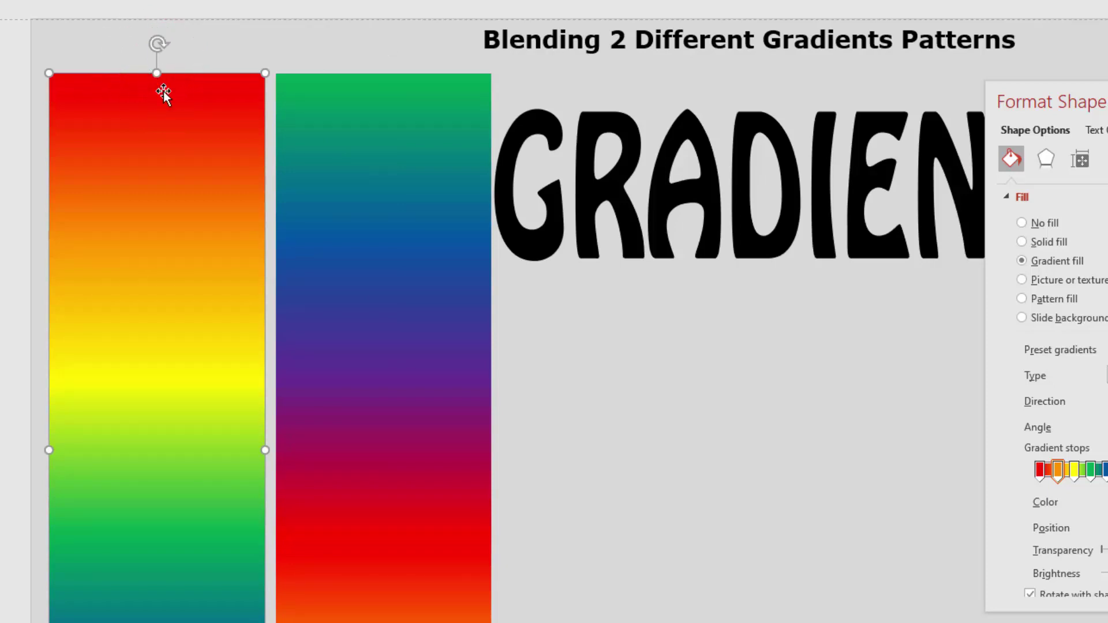
{"action": "left_click", "coordinate": [363, 187]}
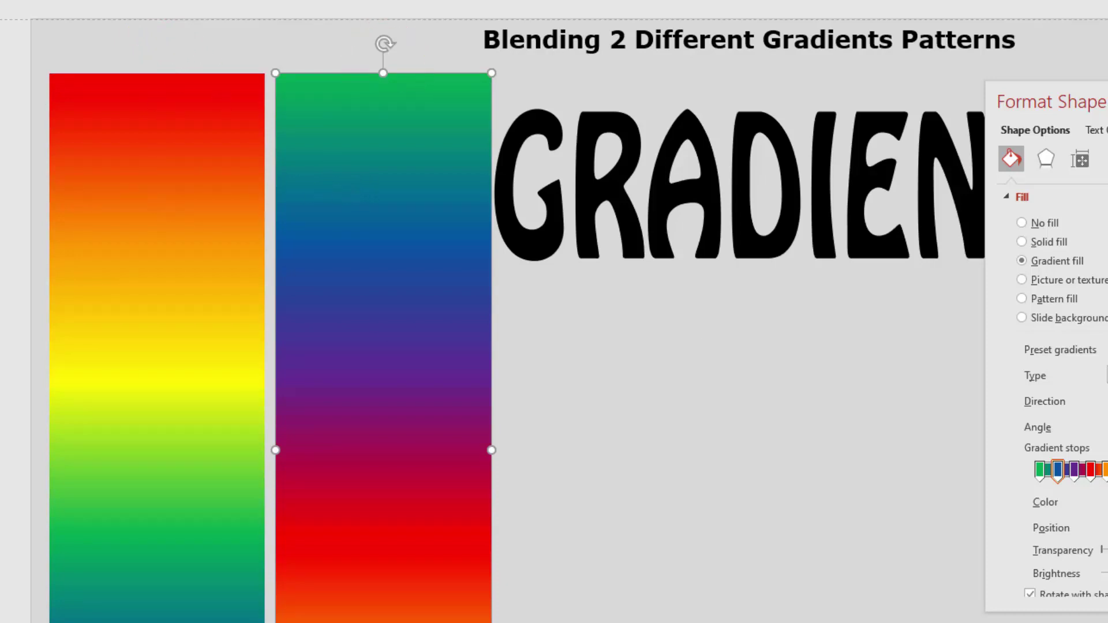
{"action": "left_click", "coordinate": [726, 185]}
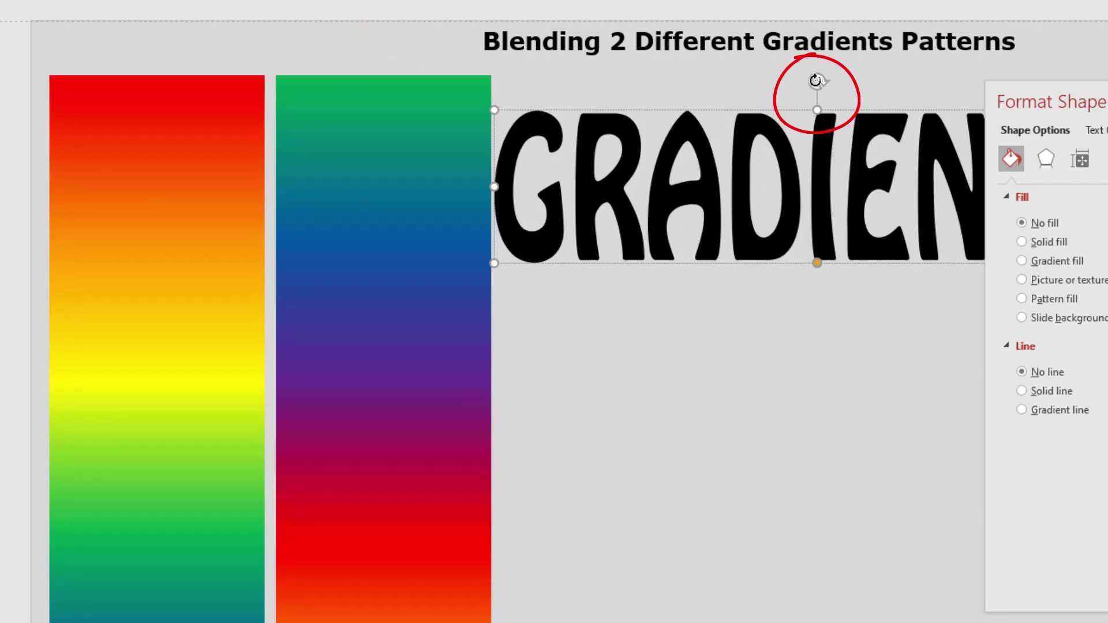
- Set the linear gradient angle of the green-to-yellow rectangle to 0°
{"action": "left_click", "coordinate": [380, 275]}
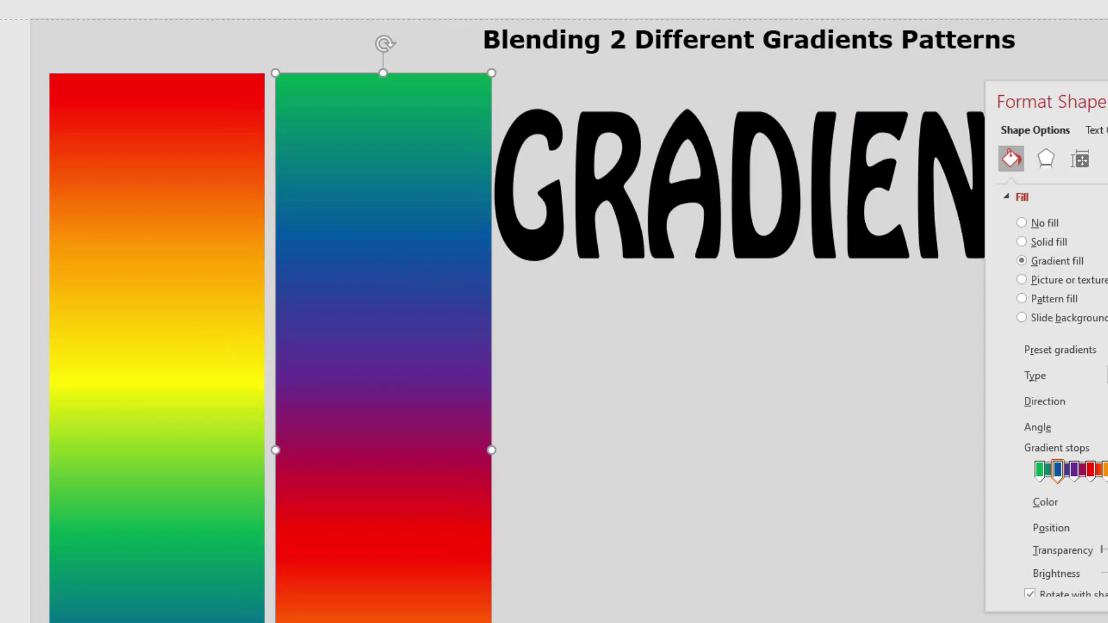
{"action": "mouse_move", "coordinate": [1056, 103]}
{"action": "left_mouse_down"}
{"action": "mouse_move", "coordinate": [621, 112]}
{"action": "mouse_move", "coordinate": [707, 104]}
{"action": "left_mouse_up"}
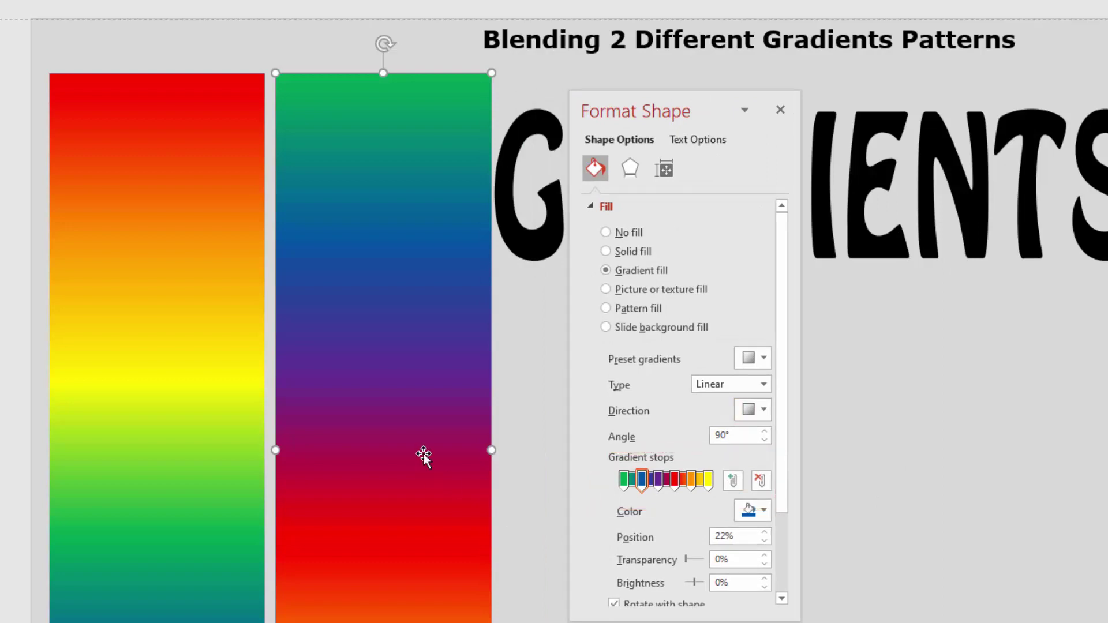
{"action": "double_click", "coordinate": [732, 438]}
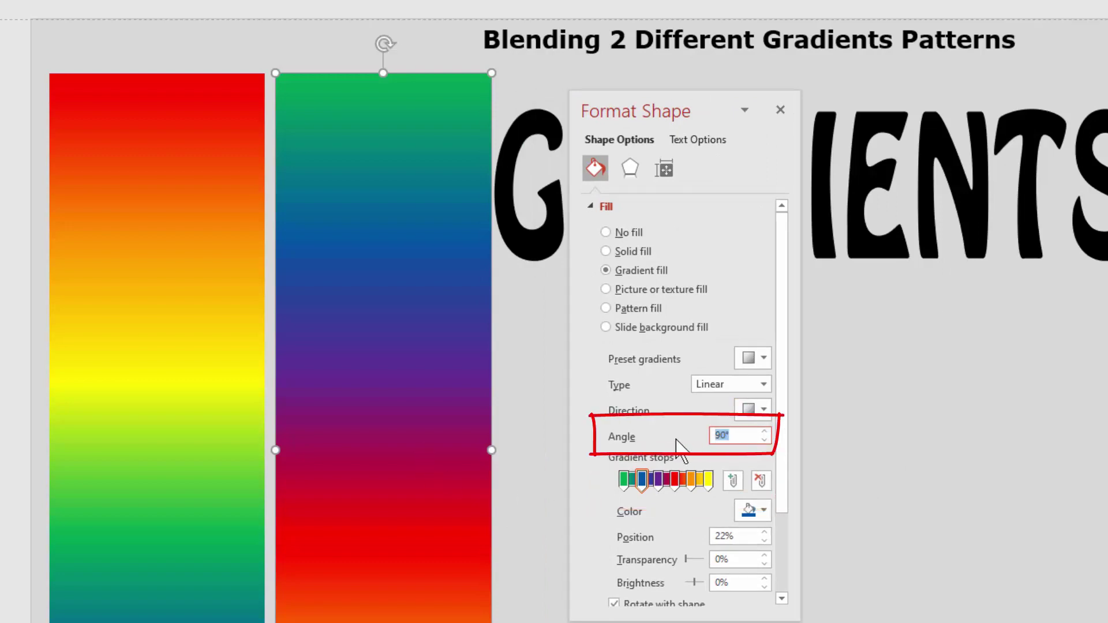
{"action": "type", "text": "0"}
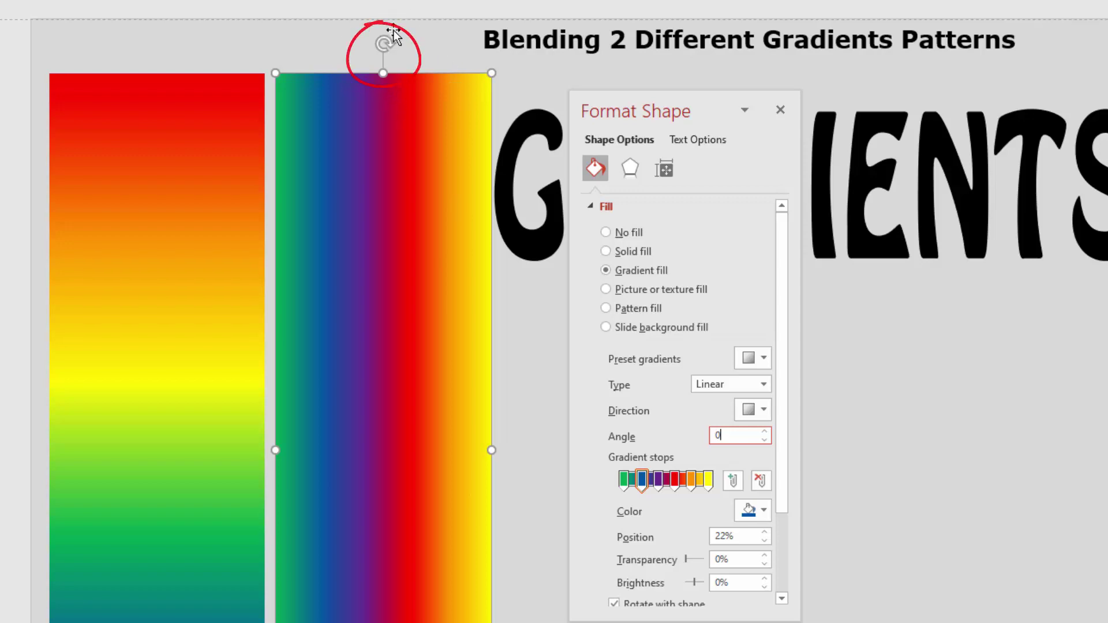
- Change the green-to-yellow rectangle's linear gradient direction to a diagonal at 45°
{"action": "left_click", "coordinate": [178, 119]}
{"action": "left_click", "coordinate": [830, 190]}
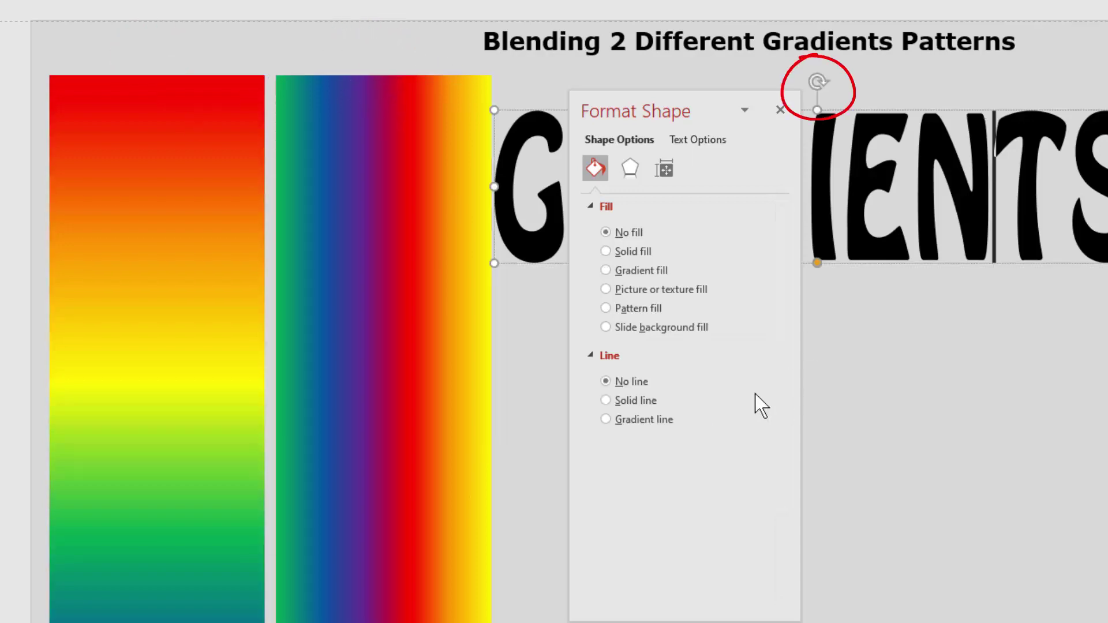
{"action": "left_click", "coordinate": [344, 313]}
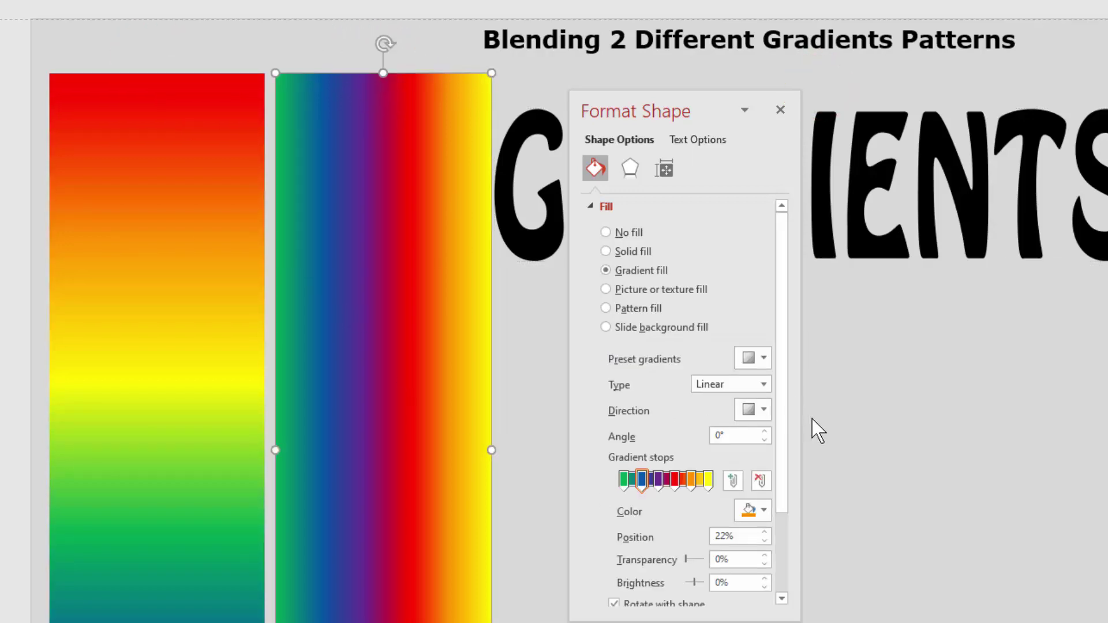
{"action": "left_click", "coordinate": [765, 411]}
{"action": "left_click", "coordinate": [759, 435]}
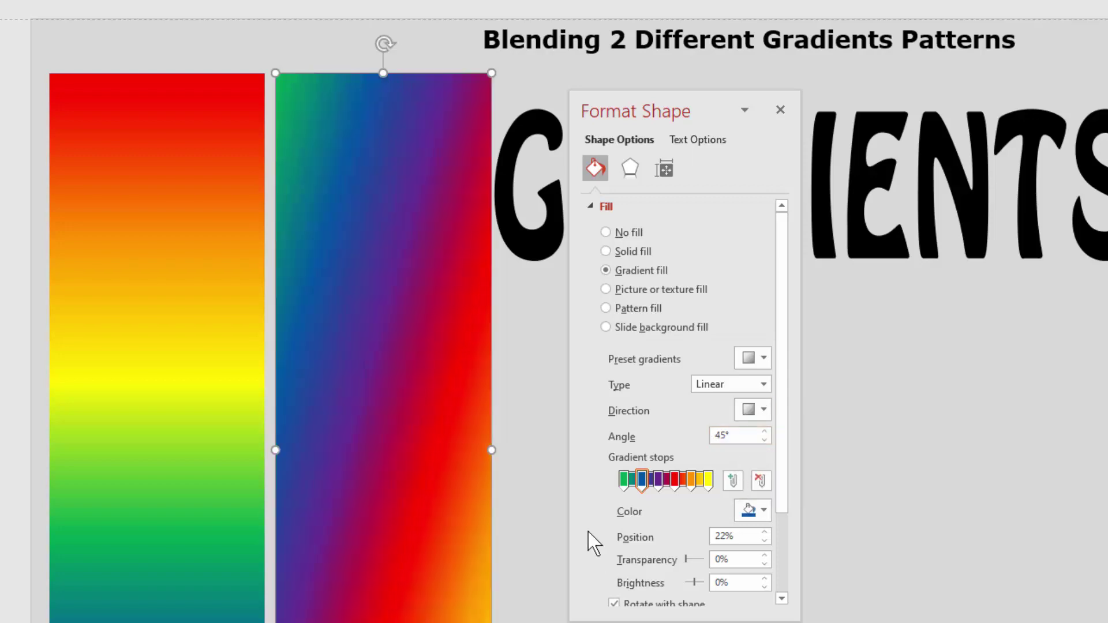
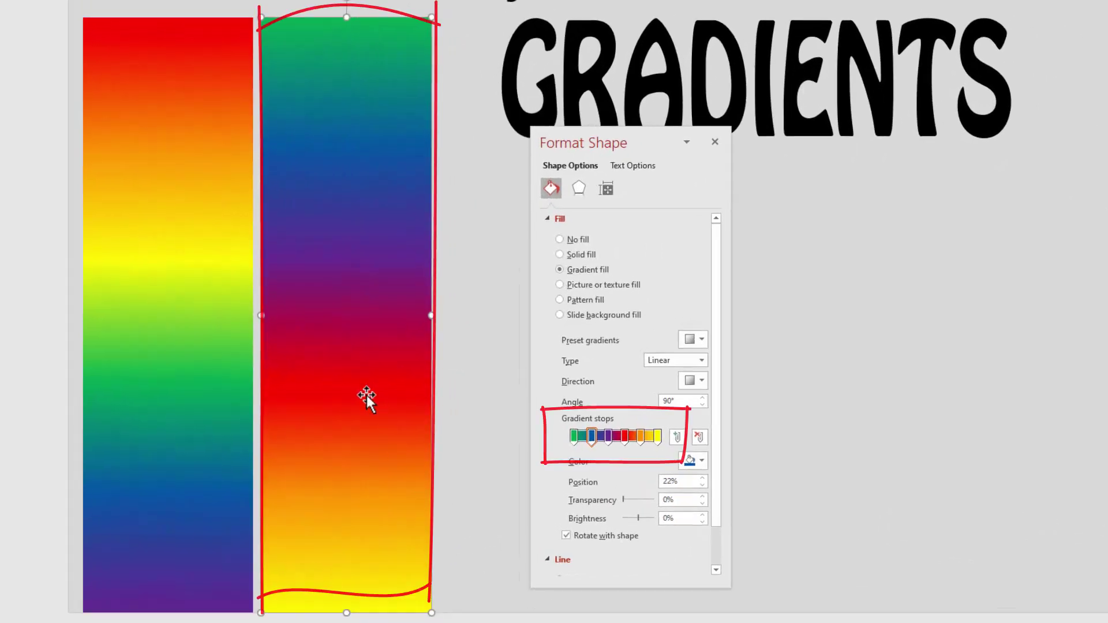
- Stack the green-to-yellow rectangle exactly on top of the red-to-purple rectangle
{"action": "left_click", "coordinate": [193, 363]}
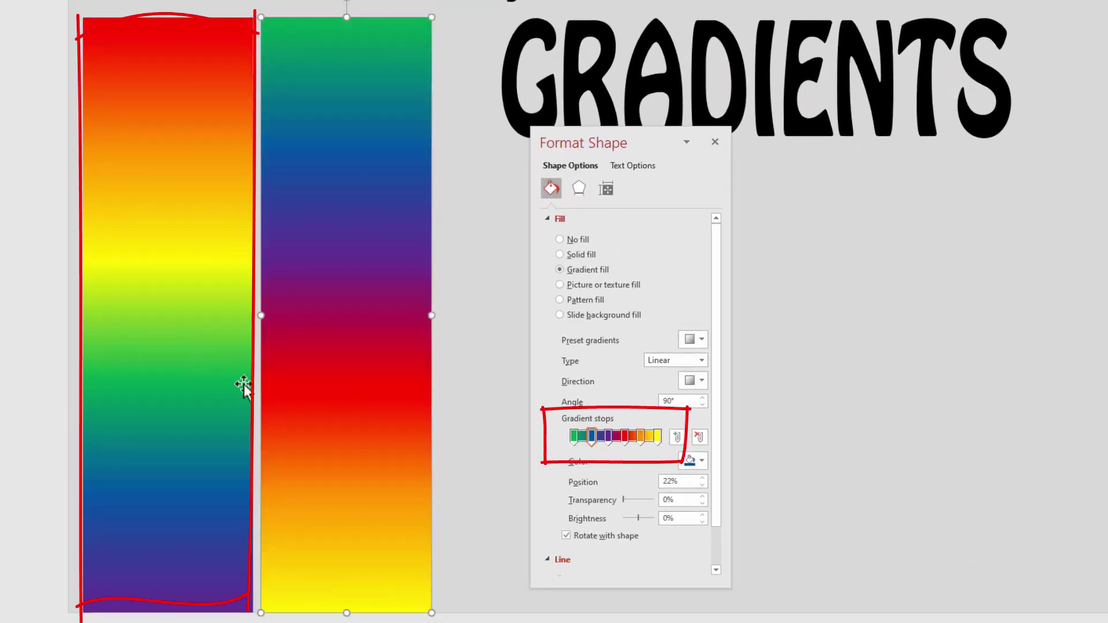
{"action": "left_click", "coordinate": [362, 420]}
{"action": "left_click_drag", "start_coordinate": [394, 460], "coordinate": [215, 457]}
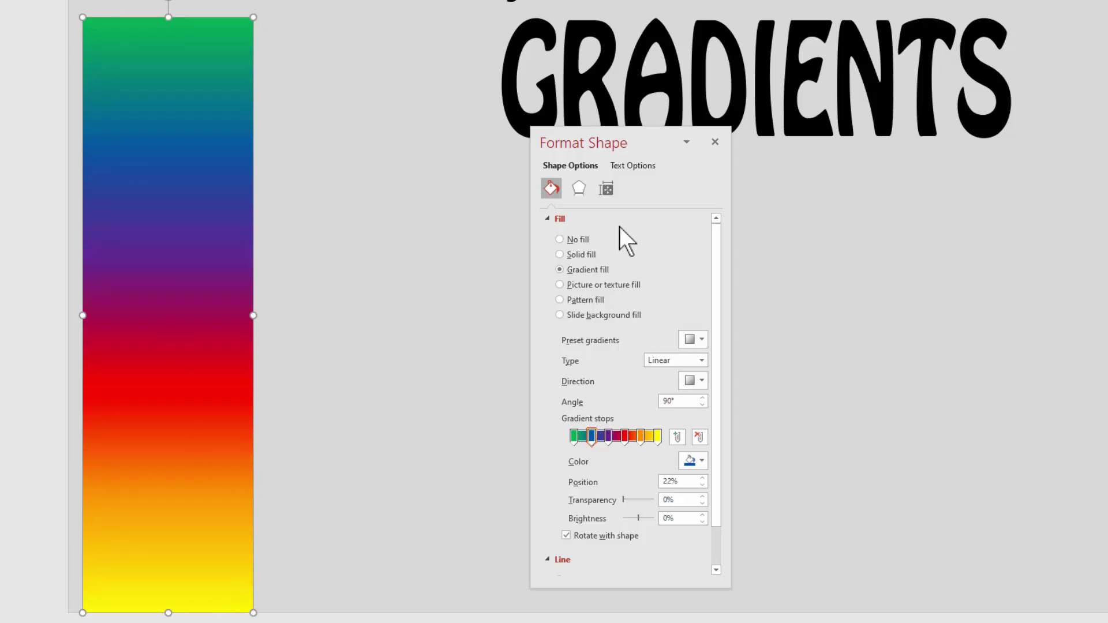
- Set the transparency of the top rectangle's green, purple and orange gradient stops to 100%
{"action": "left_click_drag", "start_coordinate": [647, 144], "coordinate": [414, 32]}
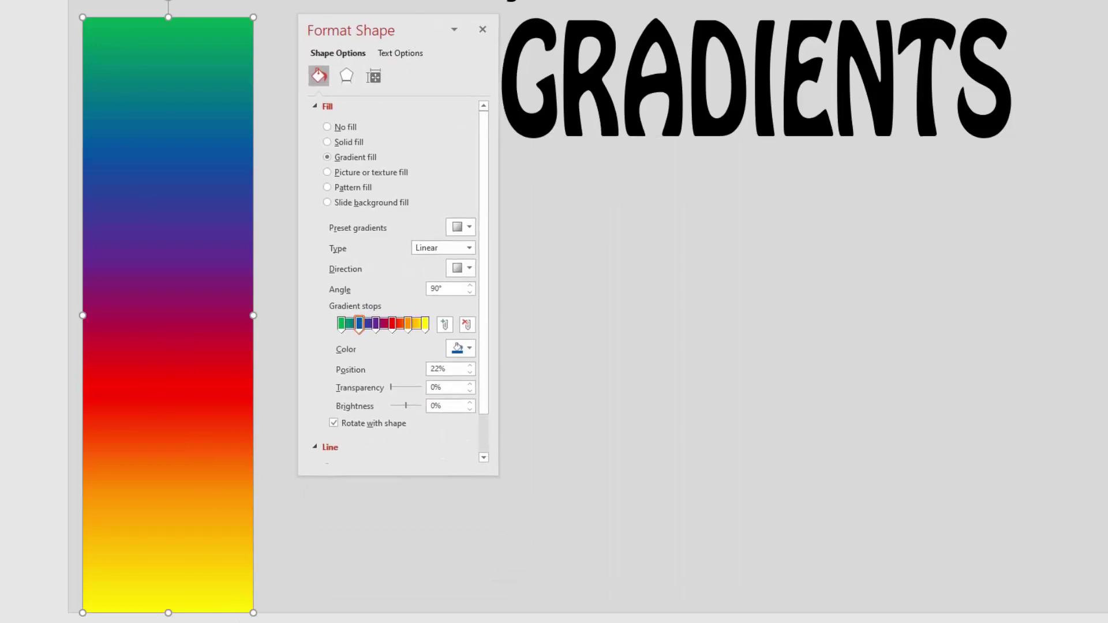
{"action": "left_click", "coordinate": [341, 324]}
{"action": "left_click_drag", "start_coordinate": [391, 387], "coordinate": [444, 387]}
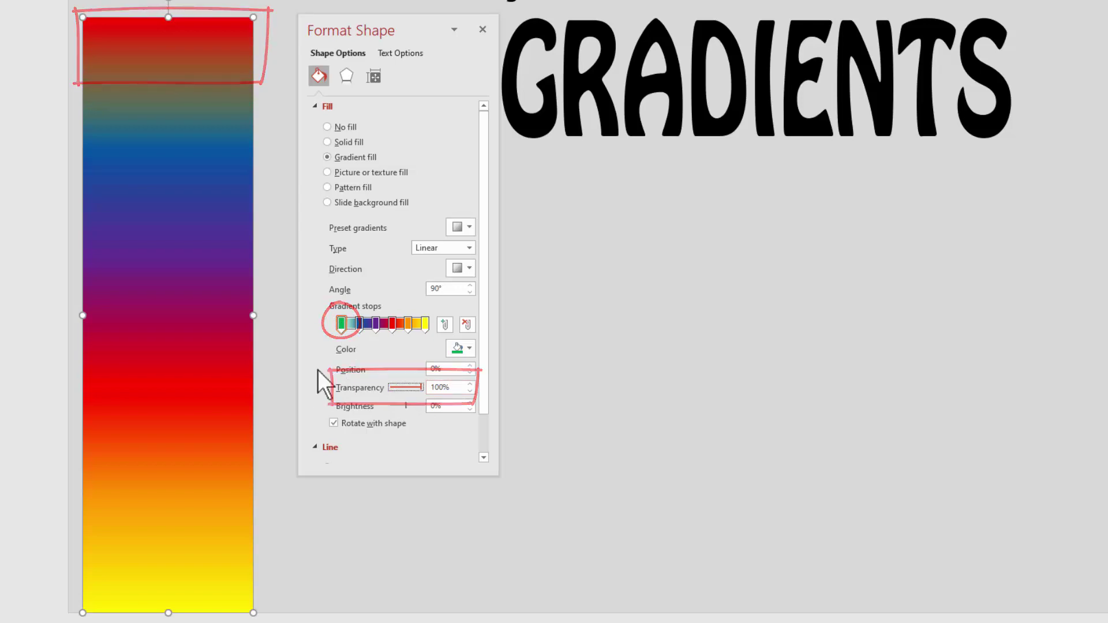
{"action": "left_click", "coordinate": [375, 324]}
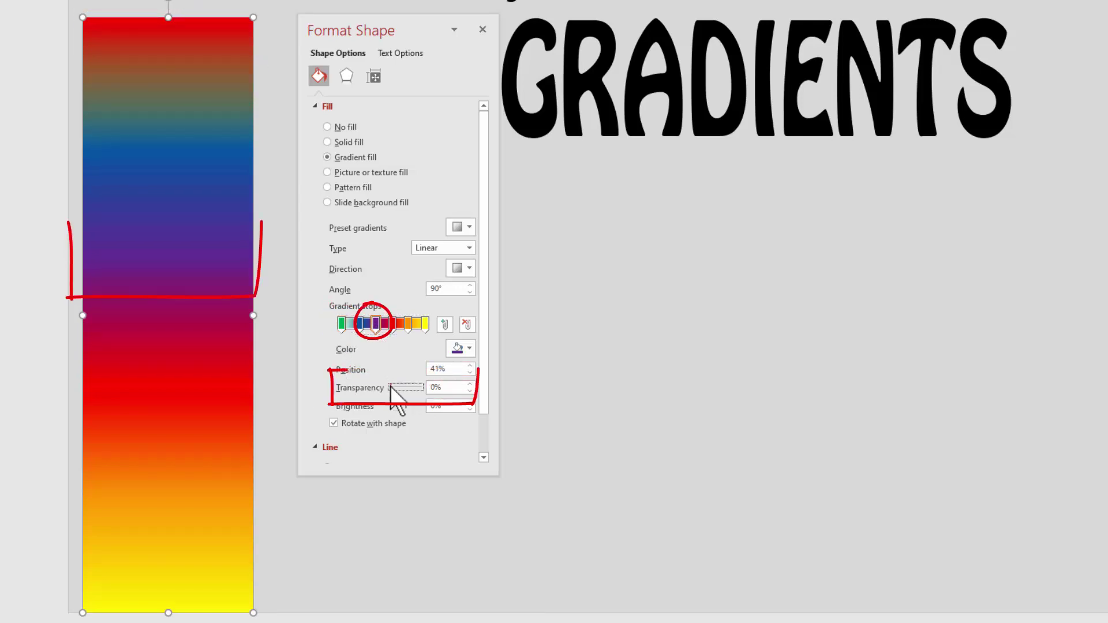
{"action": "left_click_drag", "start_coordinate": [392, 387], "coordinate": [492, 382]}
{"action": "left_click", "coordinate": [408, 323]}
{"action": "triple_click", "coordinate": [441, 387]}
{"action": "type", "text": "44"}
{"action": "key", "text": "Return"}
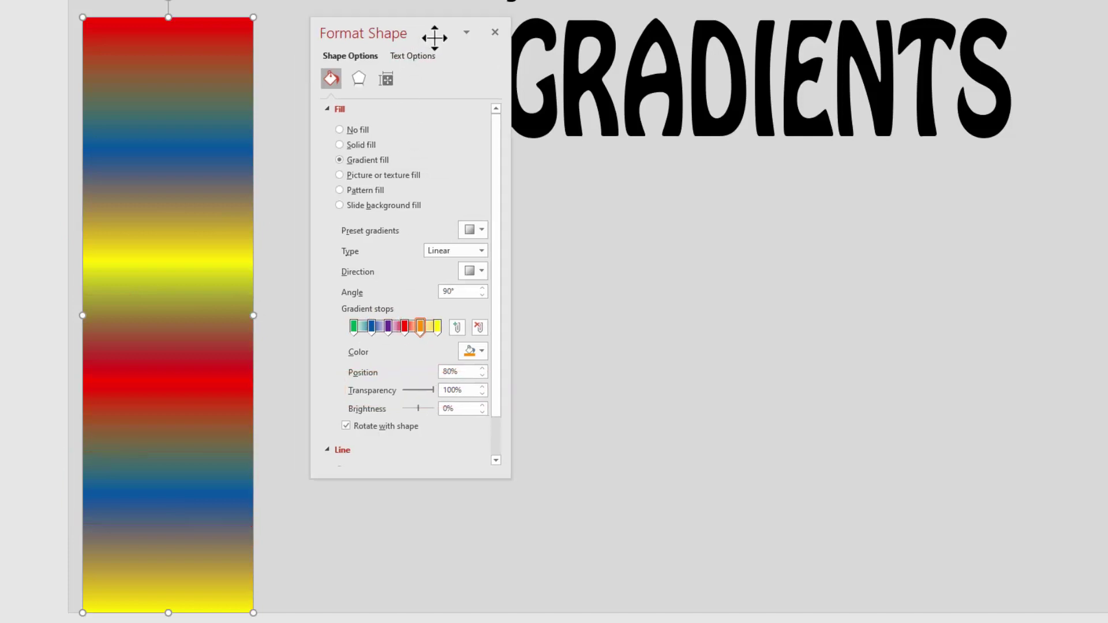
- Place the partly transparent rectangle back over the red-to-purple rectangle, keeping the formatting settings clear of it
{"action": "left_click_drag", "start_coordinate": [410, 29], "coordinate": [564, 47]}
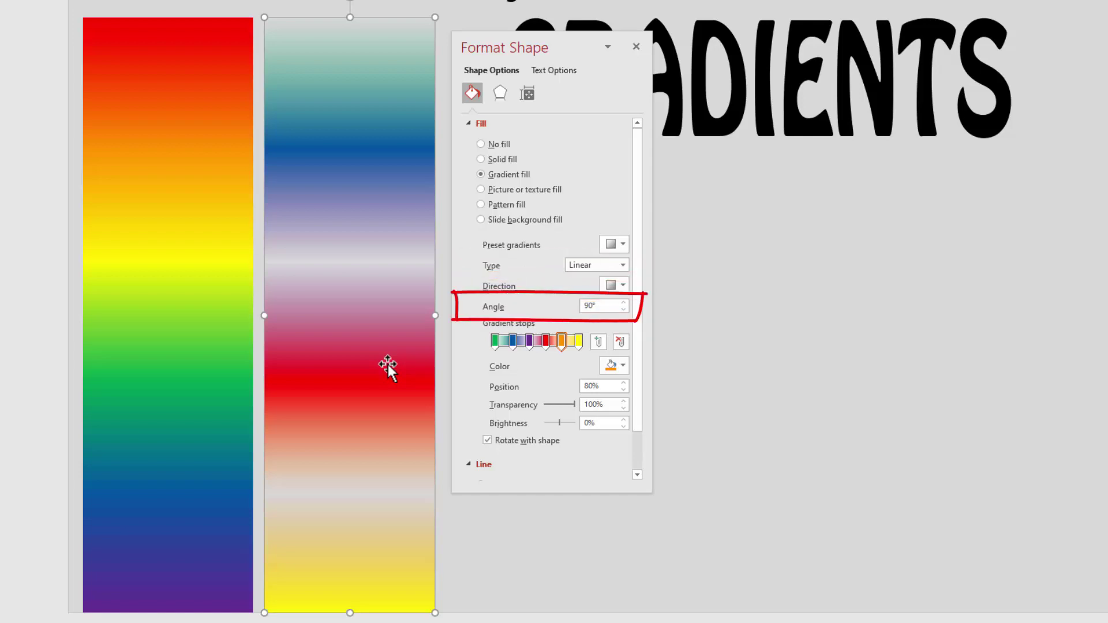
{"action": "left_click_drag", "start_coordinate": [387, 364], "coordinate": [205, 364]}
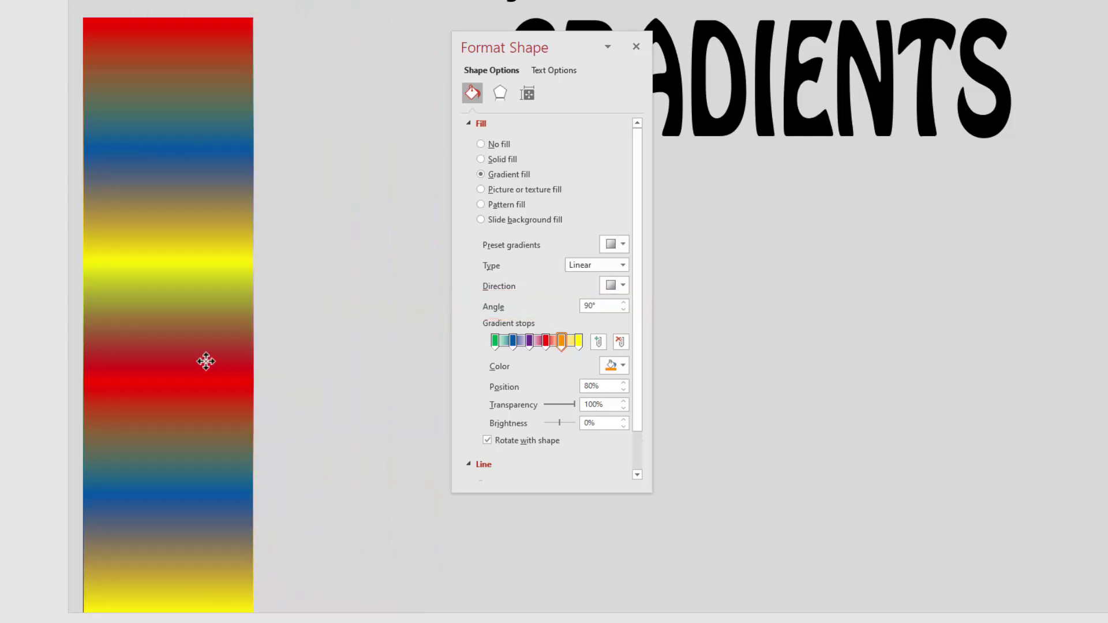
- Try the linear gradient directions at 45° and at 0° on the partly transparent top rectangle
{"action": "left_click", "coordinate": [618, 286]}
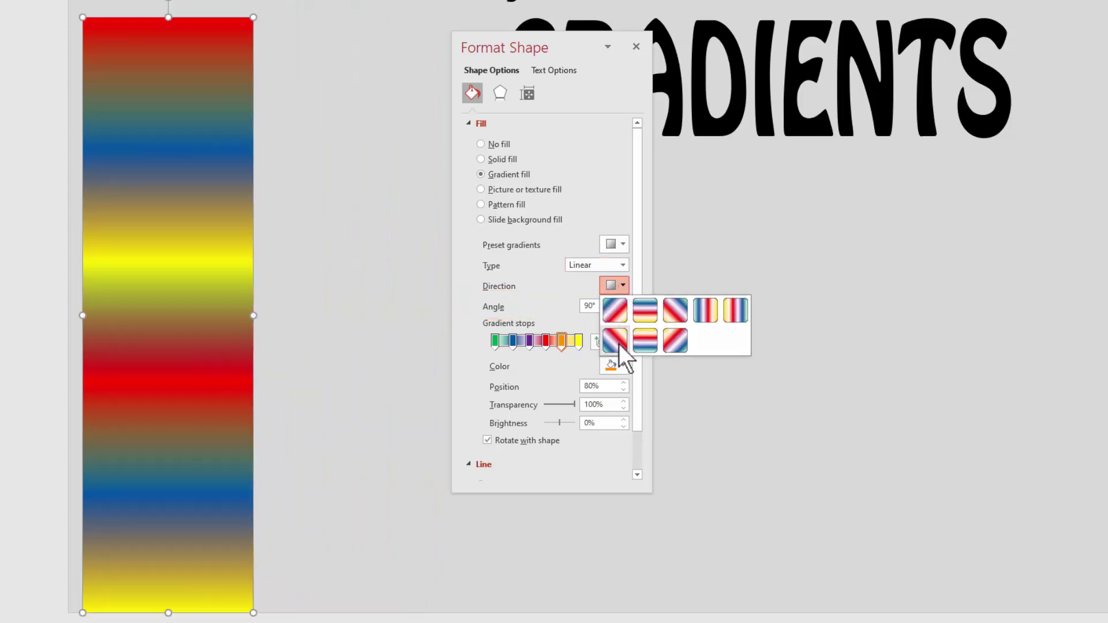
{"action": "left_click", "coordinate": [615, 311]}
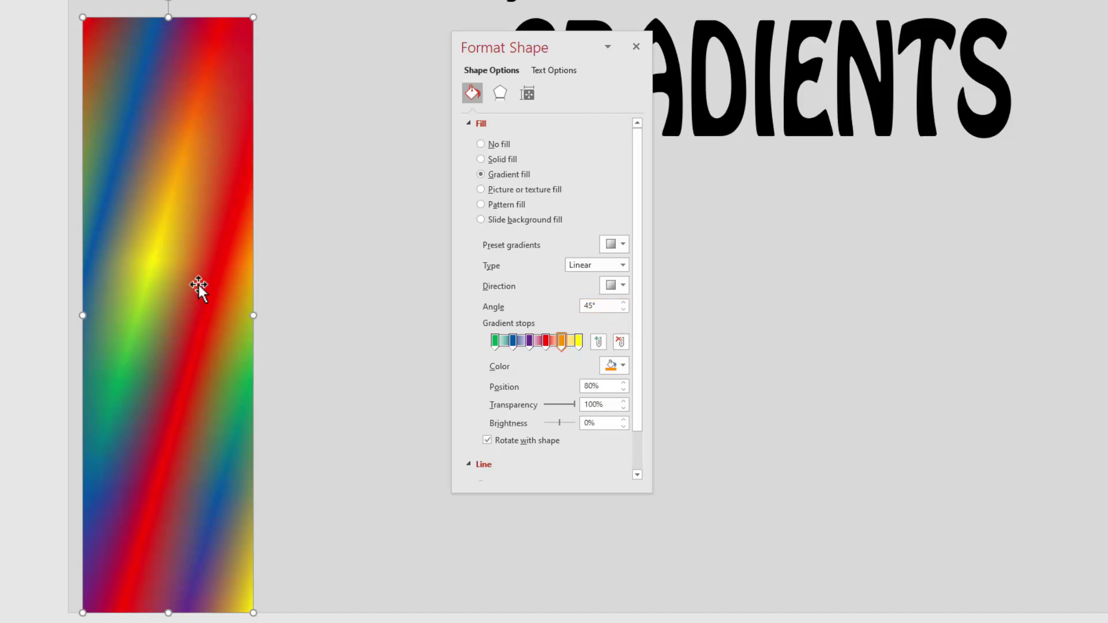
{"action": "left_click", "coordinate": [623, 287]}
{"action": "left_click", "coordinate": [715, 318]}
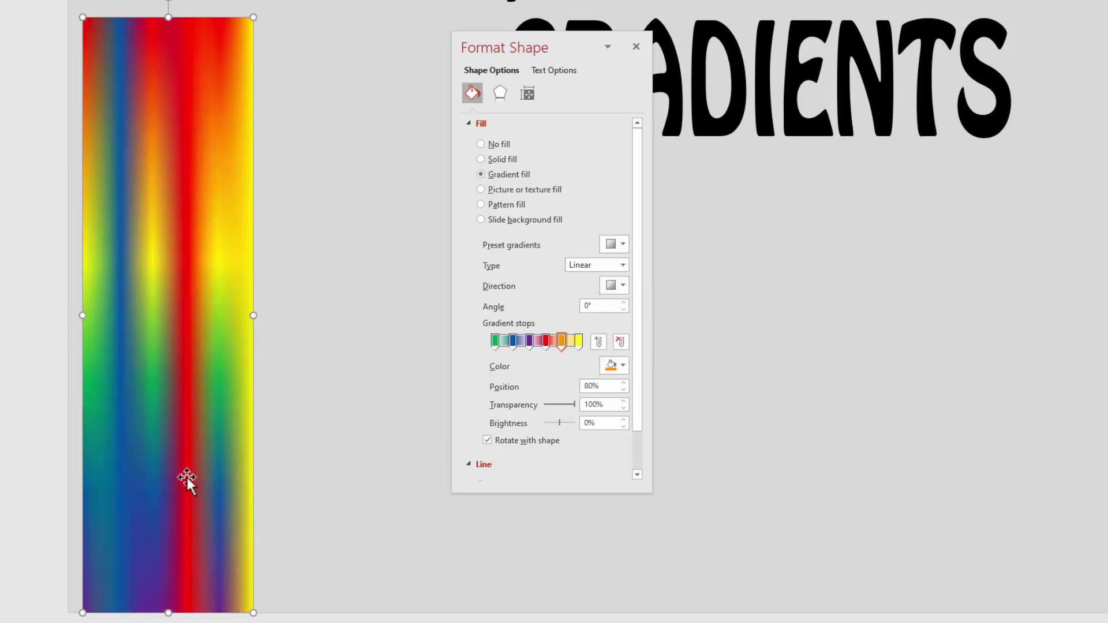
- Change the top rectangle's gradient type to Radial, spreading from the center
{"action": "left_click", "coordinate": [621, 264]}
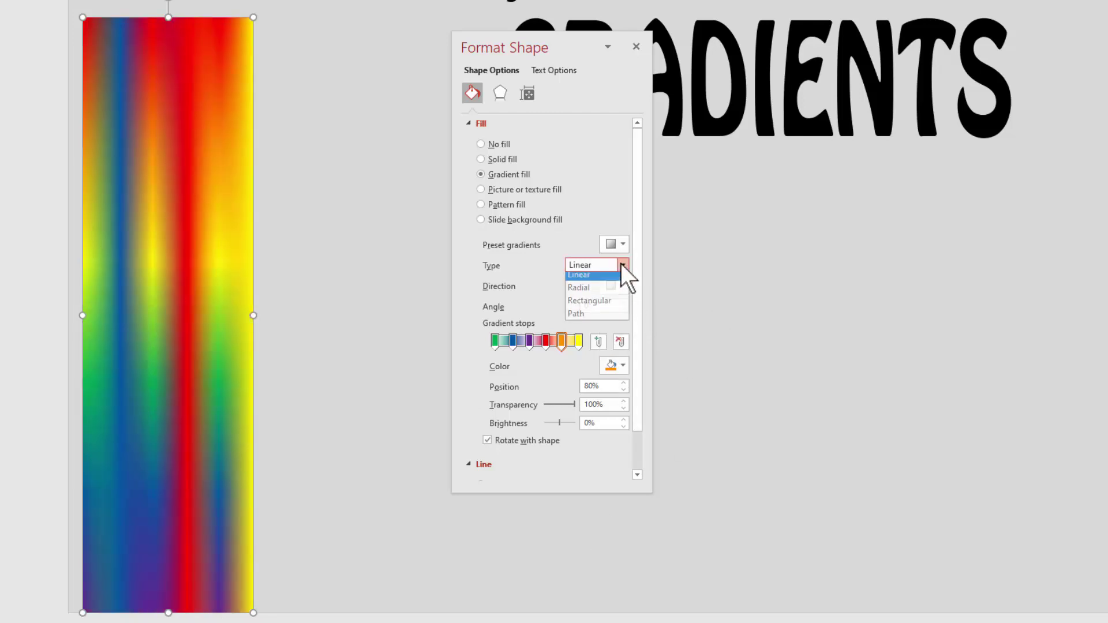
{"action": "left_click", "coordinate": [587, 294]}
{"action": "left_click", "coordinate": [615, 282]}
{"action": "left_click", "coordinate": [671, 310]}
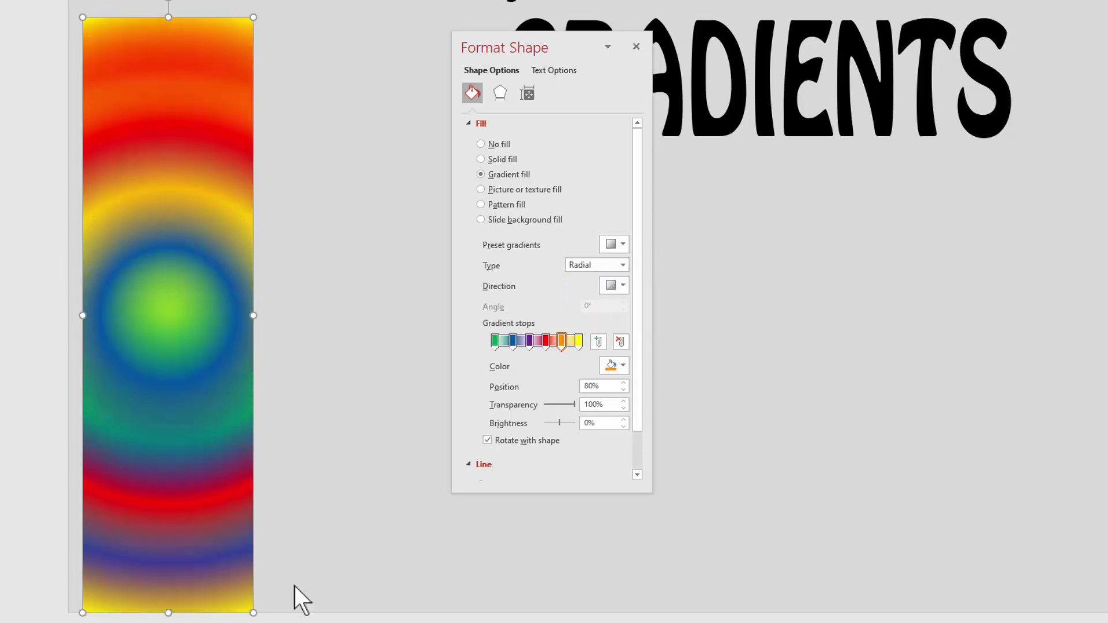
- Move the radial rectangle beside the red-to-purple one, and set the red-to-purple rectangle's linear gradient to the 45° diagonal direction
{"action": "left_click_drag", "start_coordinate": [147, 339], "coordinate": [341, 334]}
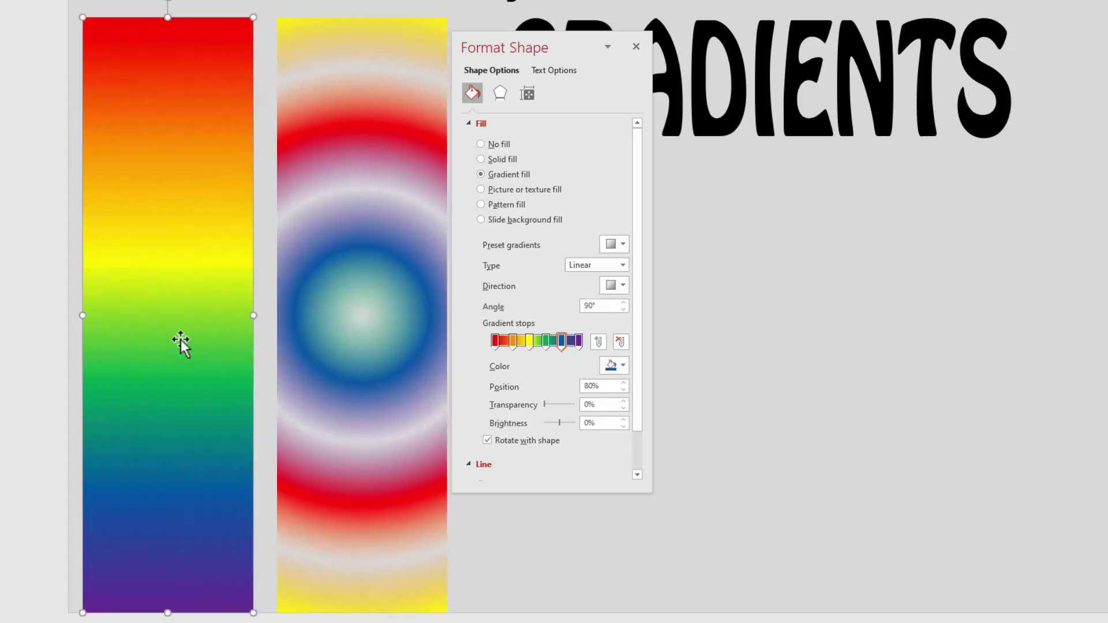
{"action": "left_click", "coordinate": [621, 285]}
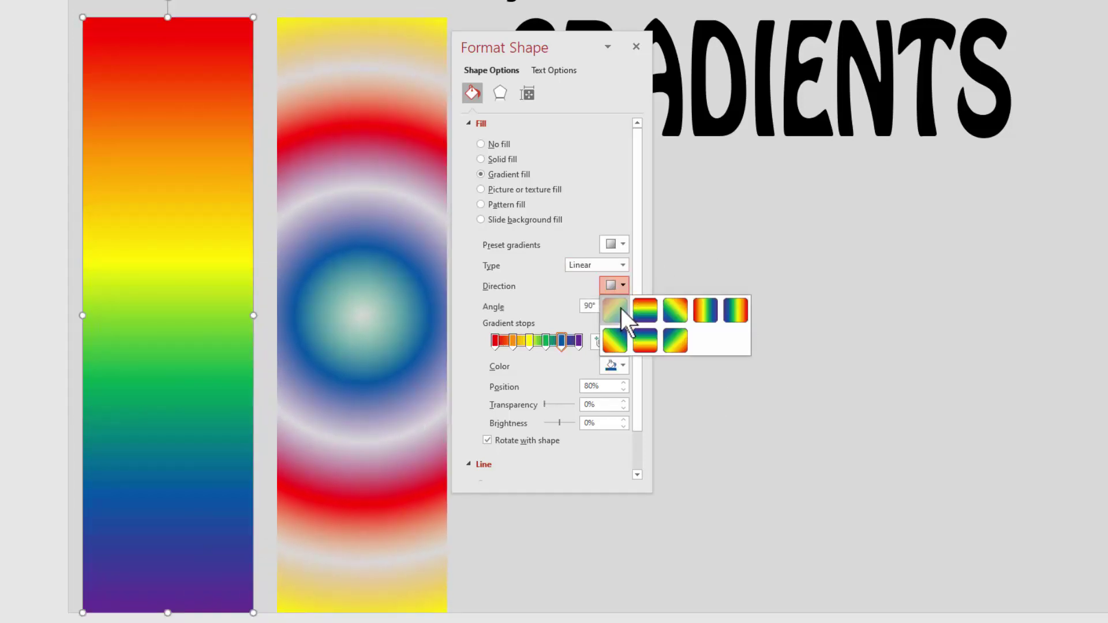
{"action": "left_click", "coordinate": [621, 308]}
{"action": "left_click_drag", "start_coordinate": [386, 494], "coordinate": [359, 462]}
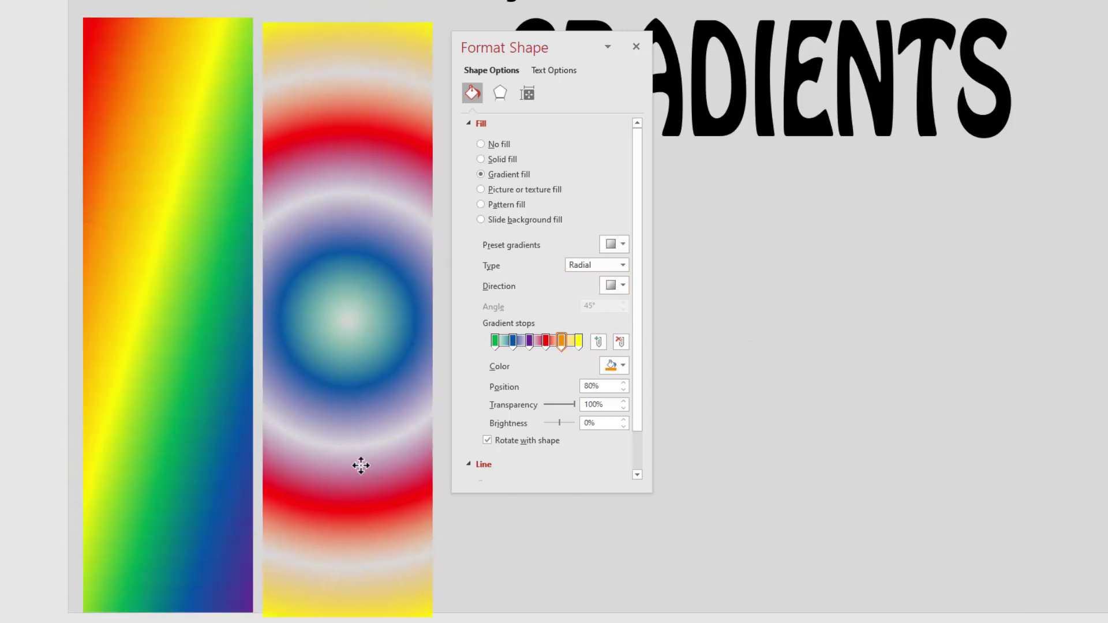
- Set the red-to-purple rectangle's linear gradient direction to 180° and stack the radial rectangle over it
{"action": "left_click", "coordinate": [231, 456]}
{"action": "left_click", "coordinate": [621, 285]}
{"action": "left_click", "coordinate": [738, 317]}
{"action": "left_click_drag", "start_coordinate": [415, 388], "coordinate": [240, 389]}
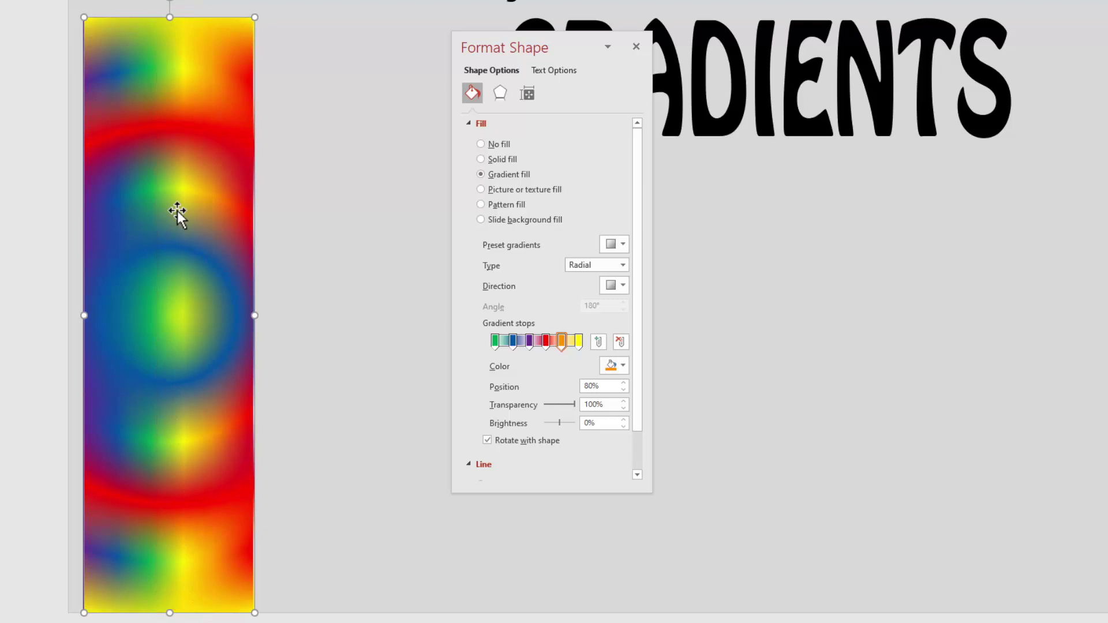
- Move the radial rectangle beside the red-to-purple one, and try the Rectangular gradient type on the red-to-purple rectangle
{"action": "left_click_drag", "start_coordinate": [190, 378], "coordinate": [360, 377]}
{"action": "left_click", "coordinate": [192, 367]}
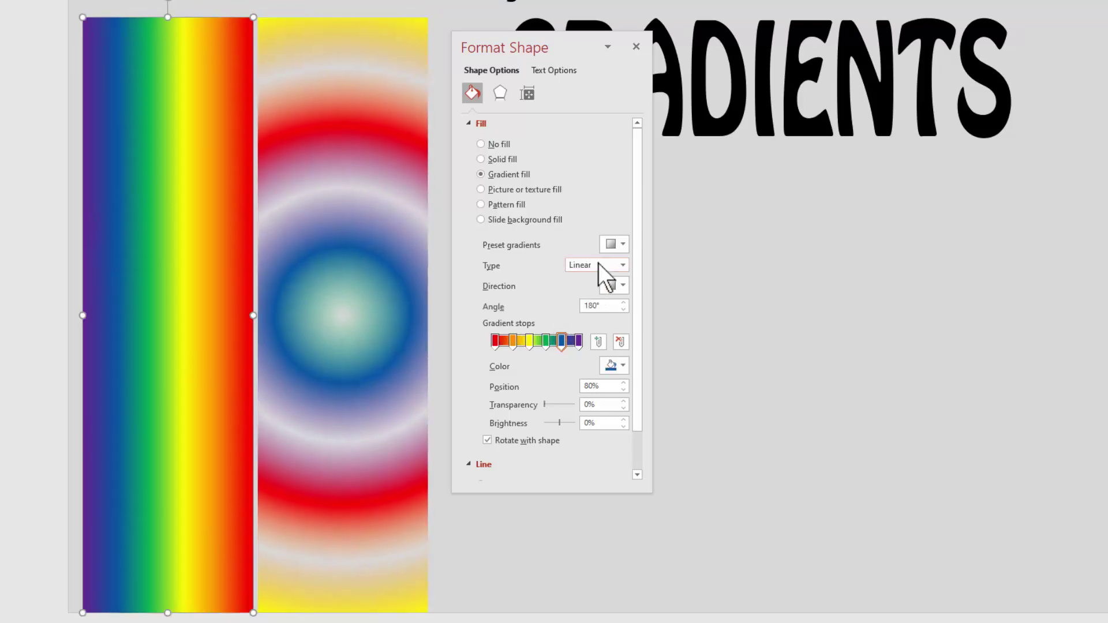
{"action": "left_click", "coordinate": [623, 264]}
{"action": "left_click", "coordinate": [587, 307]}
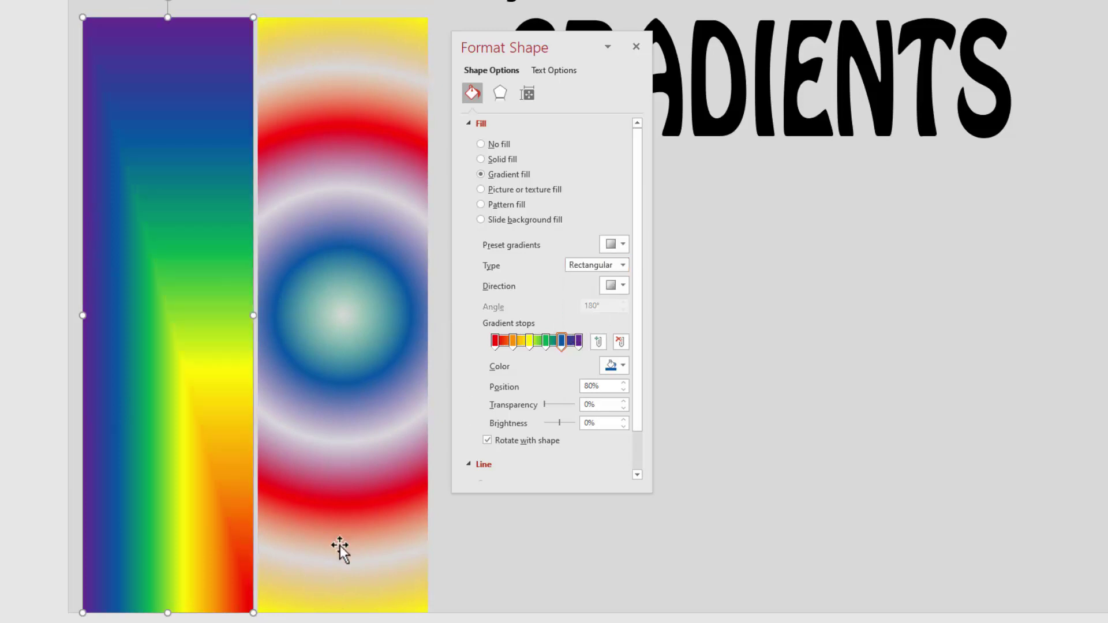
- Make the red-to-purple rectangle's rectangular gradient spread from the center, and stack the radial rectangle over it to try the blend
{"action": "mouse_move", "coordinate": [383, 515]}
{"action": "left_mouse_down"}
{"action": "mouse_move", "coordinate": [223, 482]}
{"action": "mouse_move", "coordinate": [210, 504]}
{"action": "mouse_move", "coordinate": [339, 495]}
{"action": "mouse_move", "coordinate": [389, 514]}
{"action": "left_mouse_up"}
{"action": "left_click", "coordinate": [207, 486]}
{"action": "left_click", "coordinate": [623, 286]}
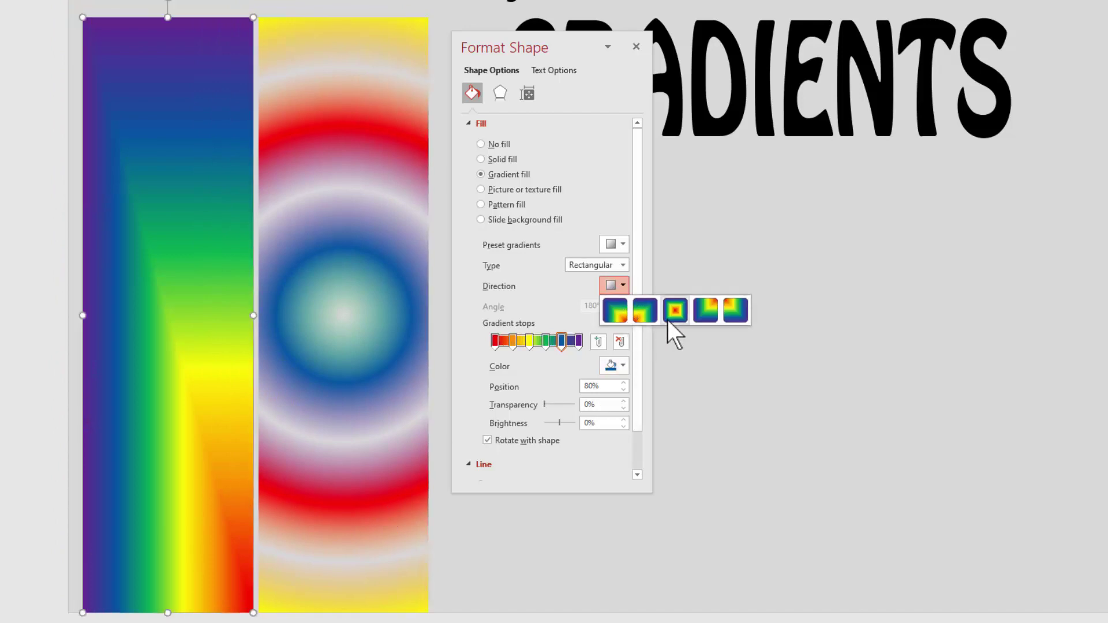
{"action": "left_click", "coordinate": [674, 314]}
{"action": "left_click_drag", "start_coordinate": [404, 445], "coordinate": [228, 445]}
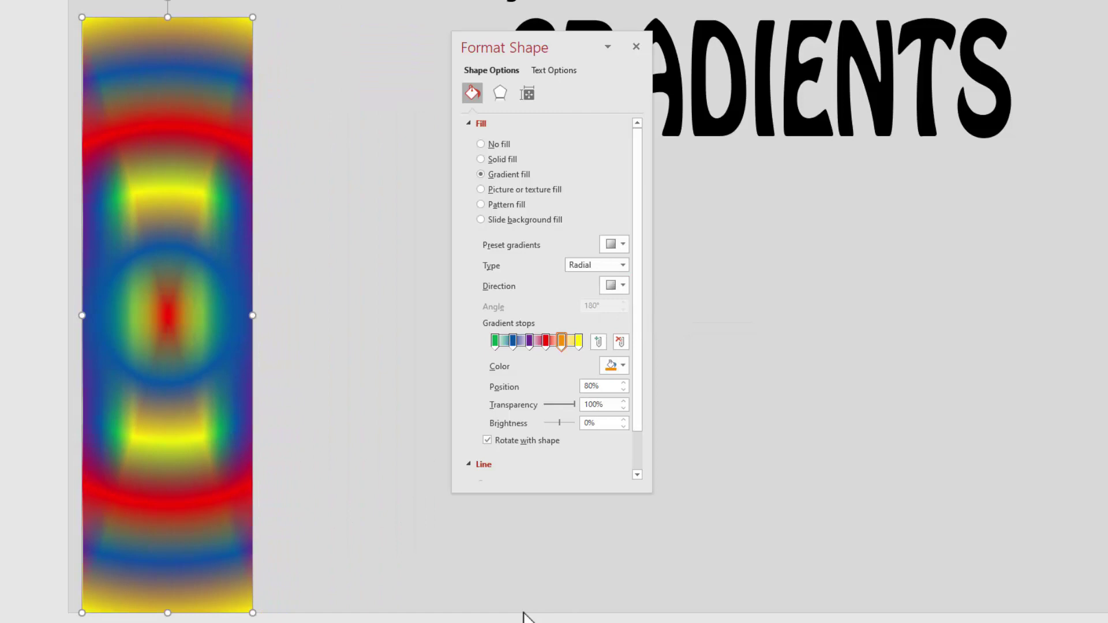
- Set the red-to-purple rectangle back to a Linear gradient with straight bands from red to purple, and stack the radial rectangle over it
{"action": "left_click_drag", "start_coordinate": [191, 393], "coordinate": [379, 383]}
{"action": "left_click", "coordinate": [182, 357]}
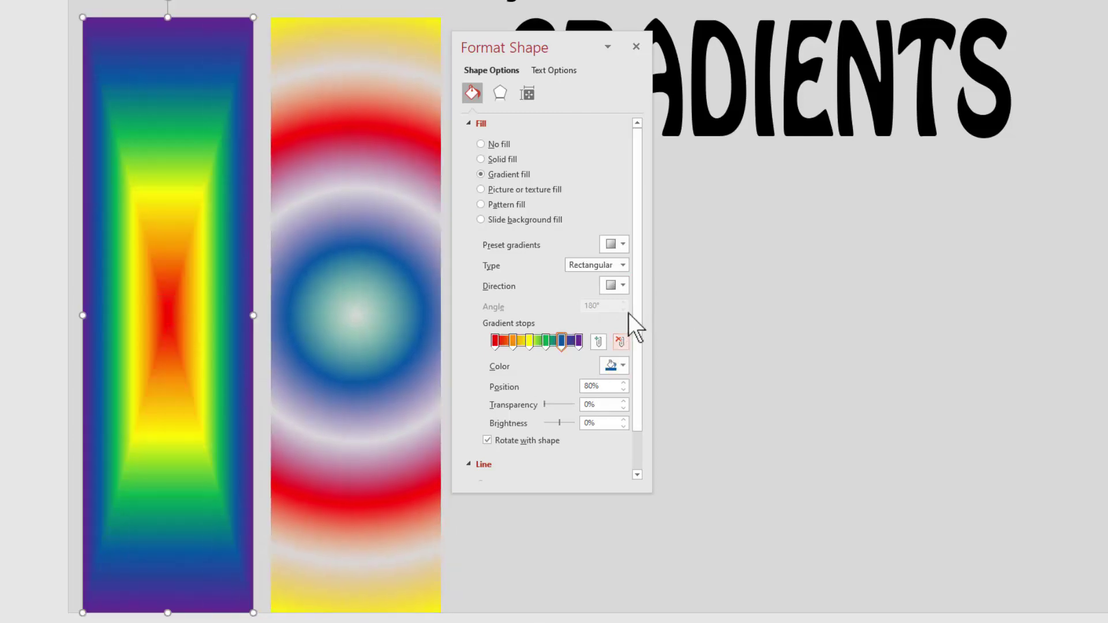
{"action": "left_click", "coordinate": [622, 265]}
{"action": "left_click", "coordinate": [595, 279]}
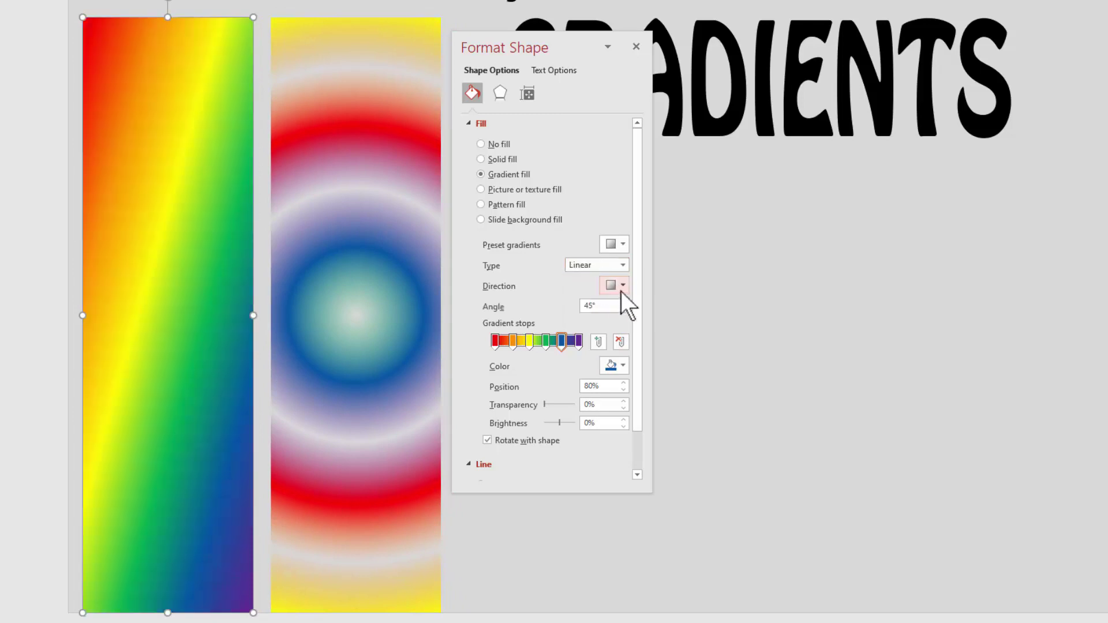
{"action": "left_click", "coordinate": [622, 288]}
{"action": "left_click", "coordinate": [704, 307]}
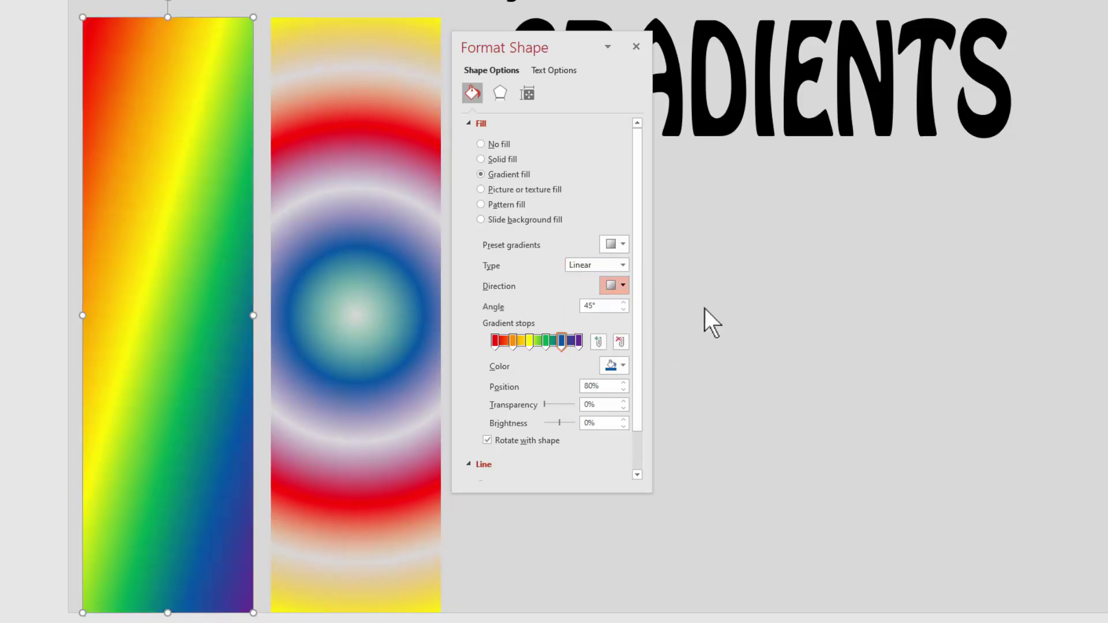
{"action": "left_click_drag", "start_coordinate": [360, 397], "coordinate": [192, 390]}
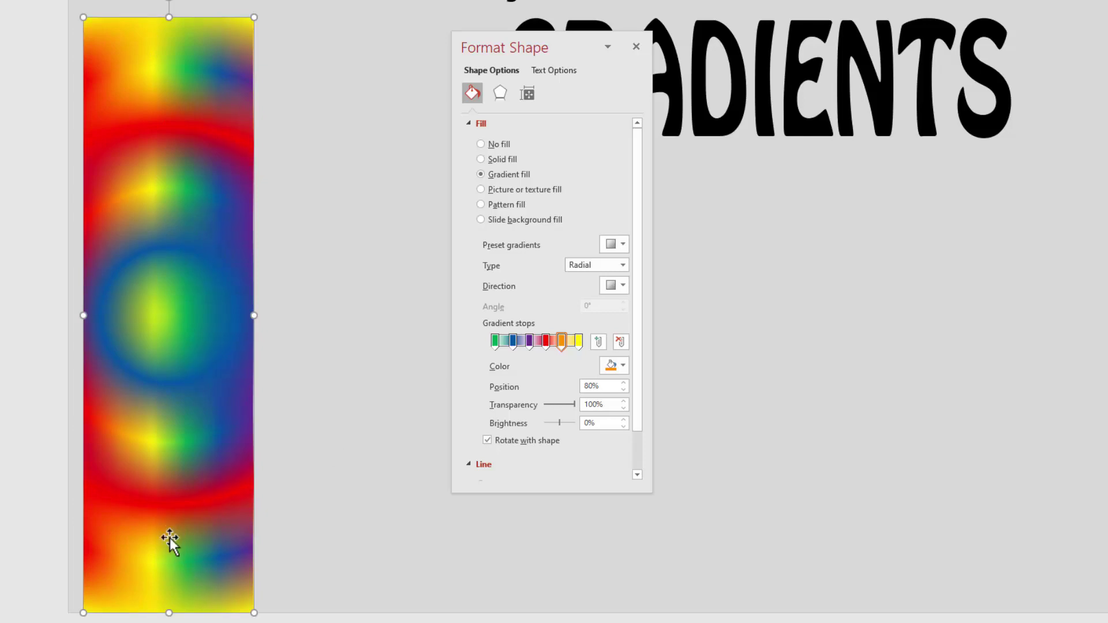
- Select both stacked gradient rectangles and group them into one object
{"action": "left_click", "coordinate": [355, 555]}
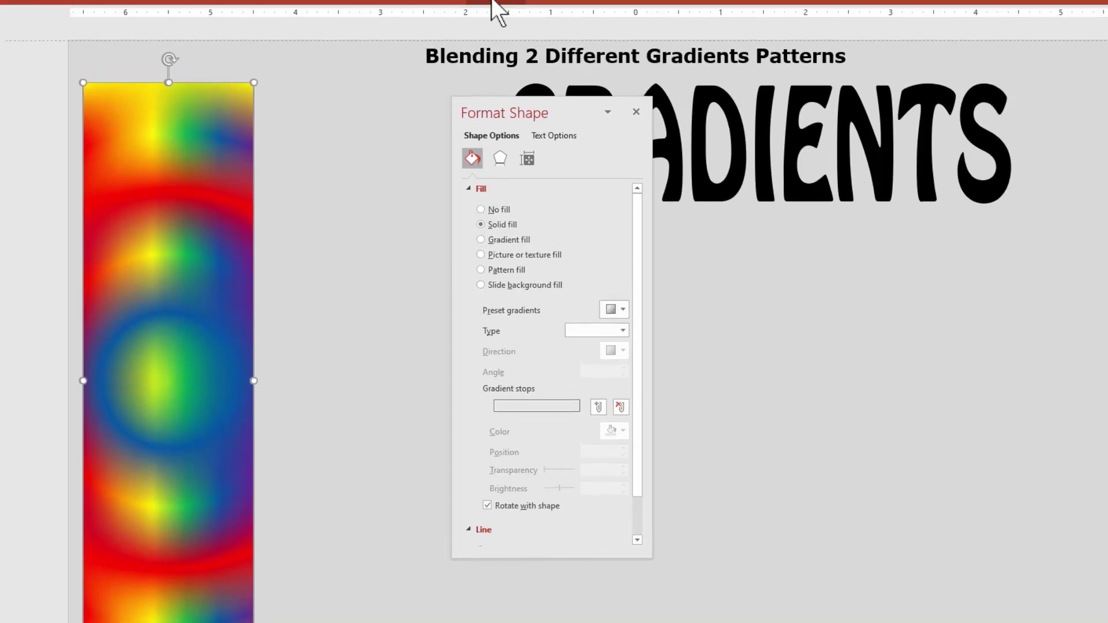
{"action": "left_click", "coordinate": [917, 15]}
{"action": "left_click", "coordinate": [930, 21]}
{"action": "left_click", "coordinate": [929, 18]}
{"action": "left_click", "coordinate": [950, 92]}
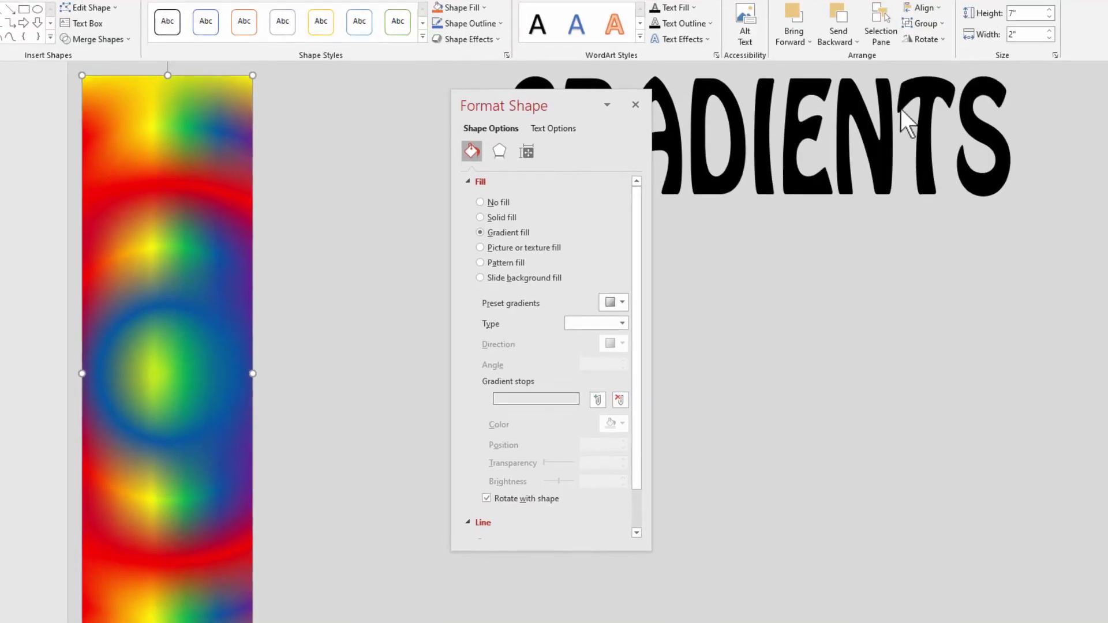
{"action": "left_click", "coordinate": [329, 358]}
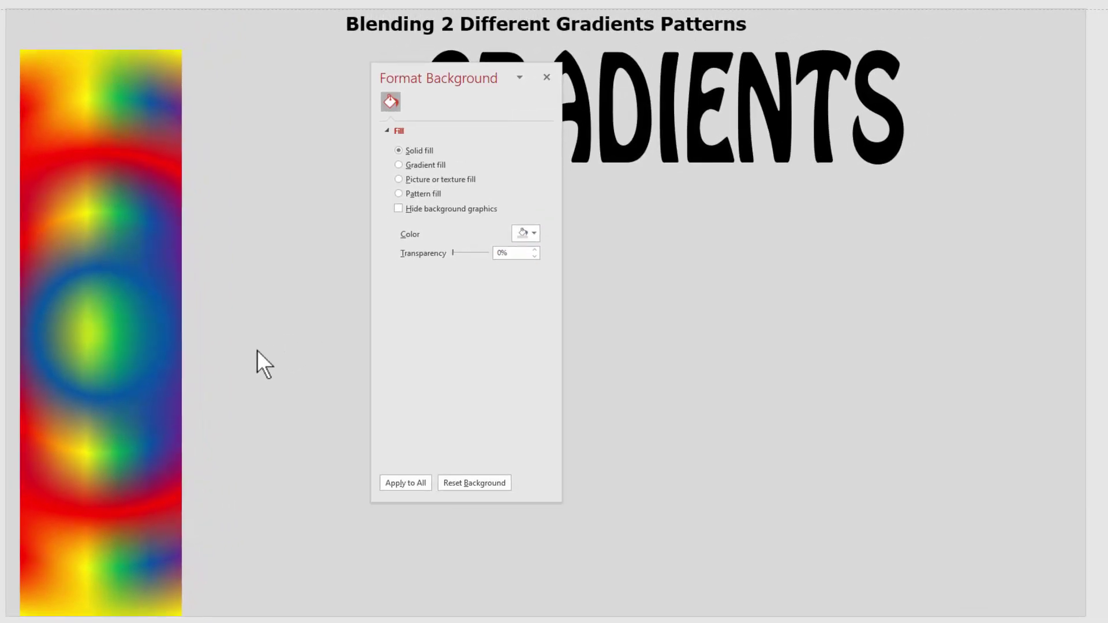
- Try stretching the blended gradient strip across the full slide width, and narrow it back to its original proportions
{"action": "left_click", "coordinate": [80, 355]}
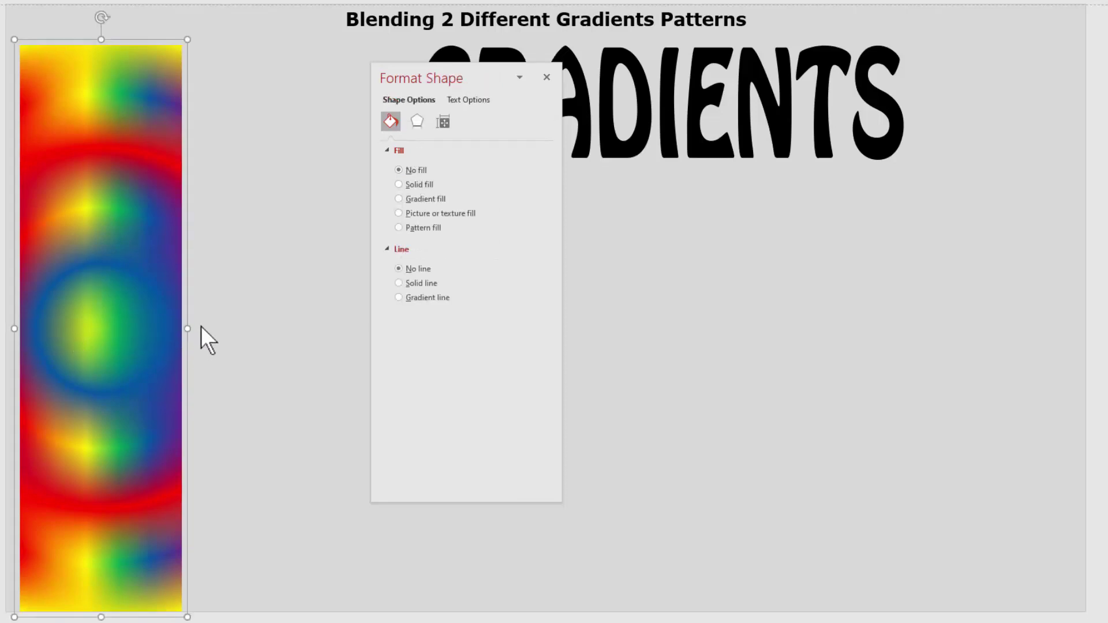
{"action": "left_click_drag", "start_coordinate": [187, 327], "coordinate": [1083, 364]}
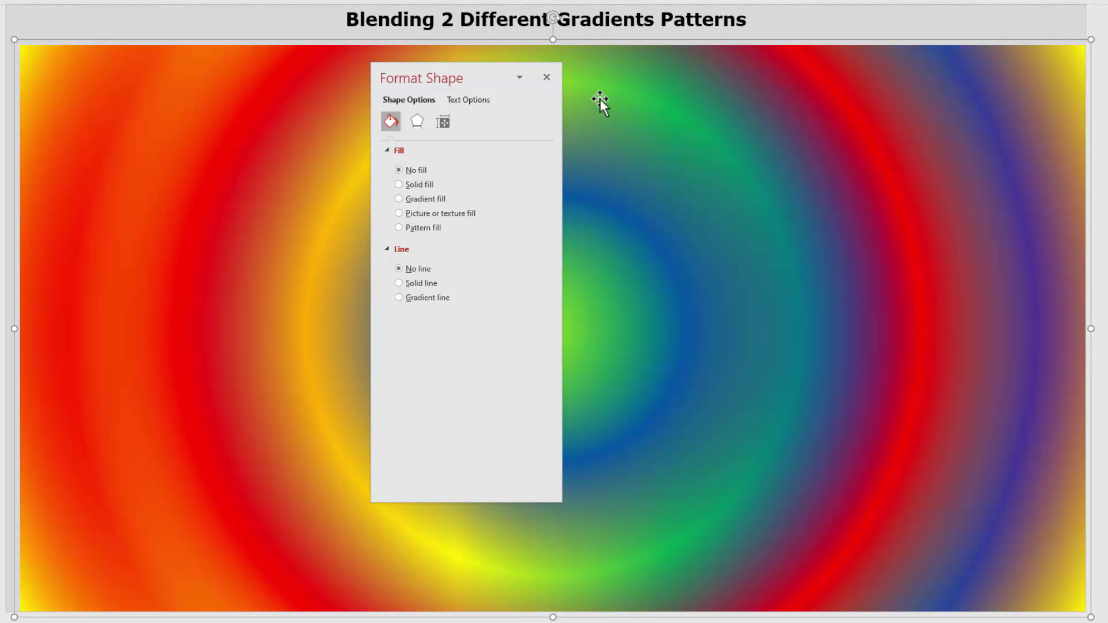
{"action": "left_click_drag", "start_coordinate": [489, 76], "coordinate": [313, 88]}
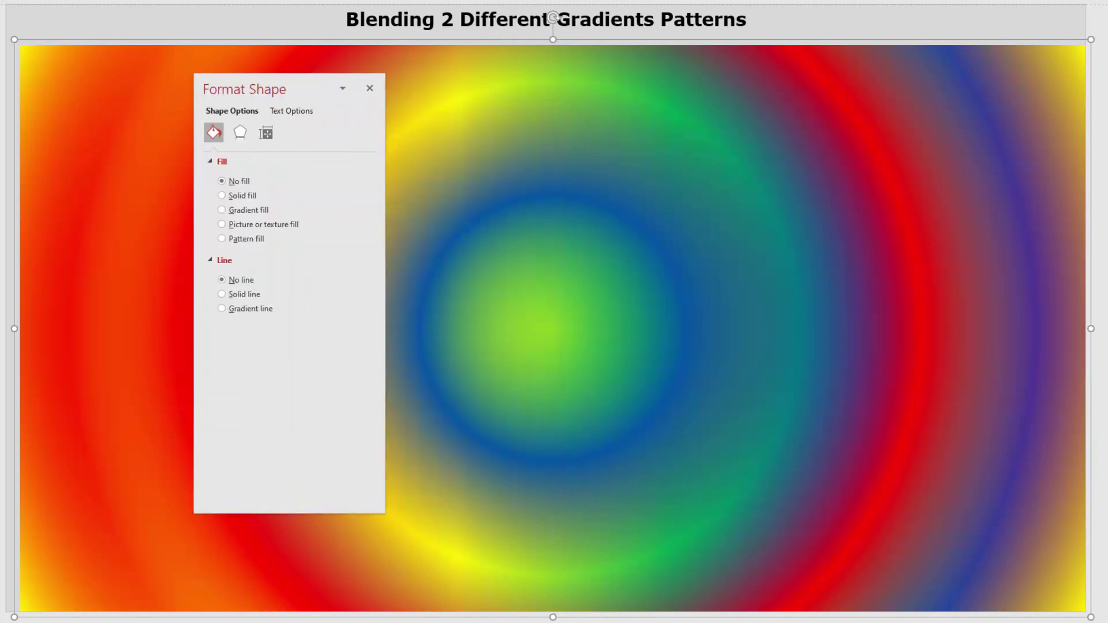
{"action": "left_click_drag", "start_coordinate": [1091, 327], "coordinate": [223, 441]}
{"action": "left_click_drag", "start_coordinate": [222, 441], "coordinate": [222, 442]}
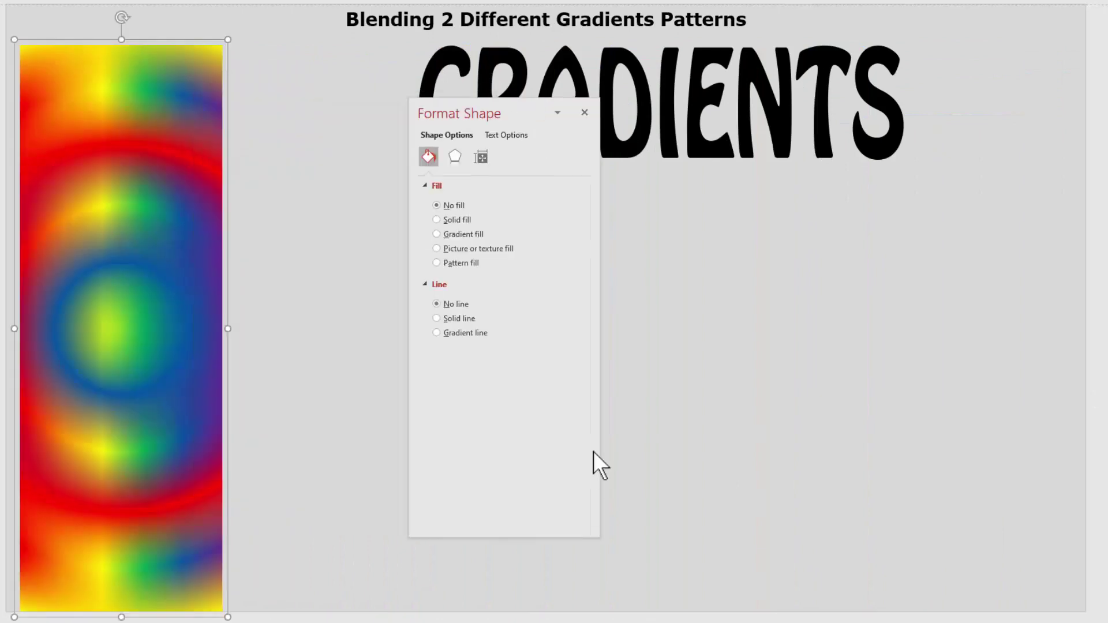
{"action": "left_click_drag", "start_coordinate": [228, 328], "coordinate": [186, 375]}
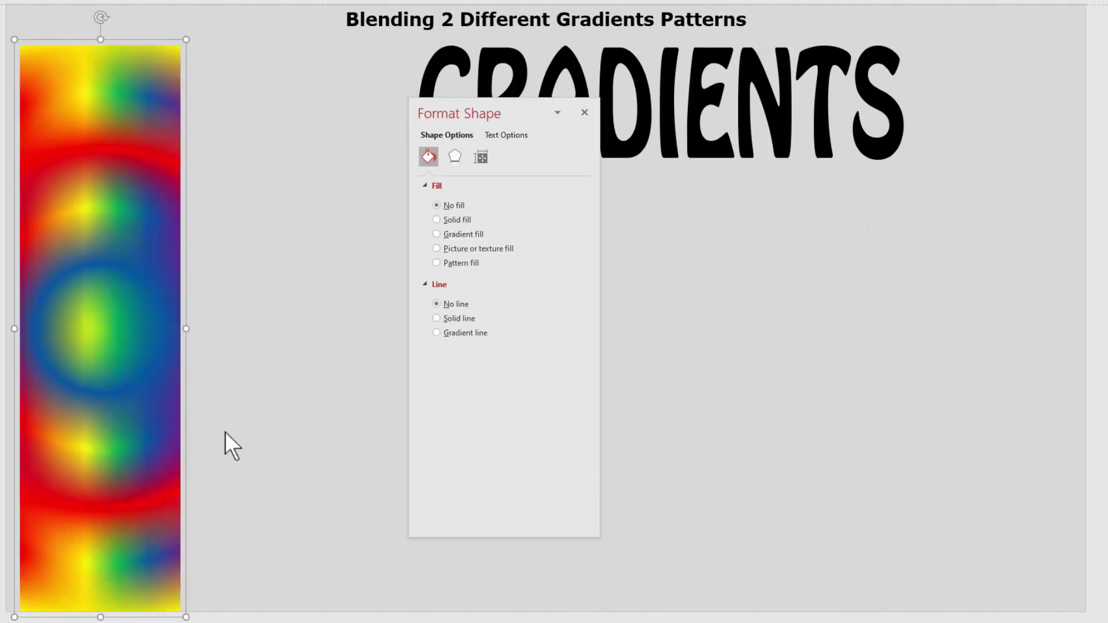
- Move the Format Shape pane clear of the GRADIENTS WordArt, and select the blended gradient strip
{"action": "left_click_drag", "start_coordinate": [417, 142], "coordinate": [255, 258]}
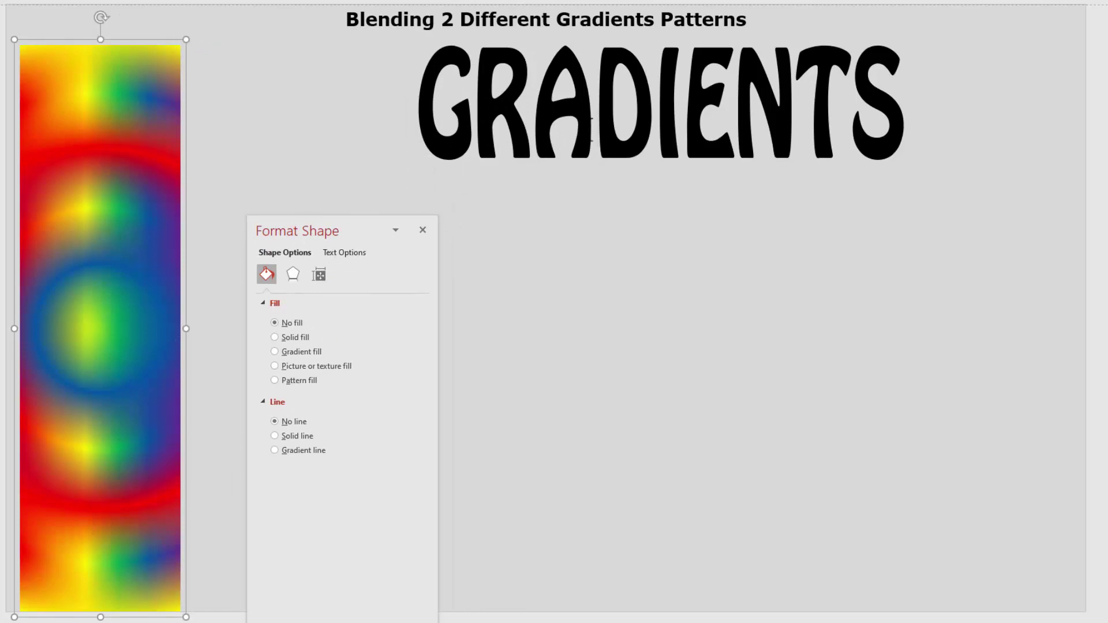
{"action": "left_click", "coordinate": [583, 165]}
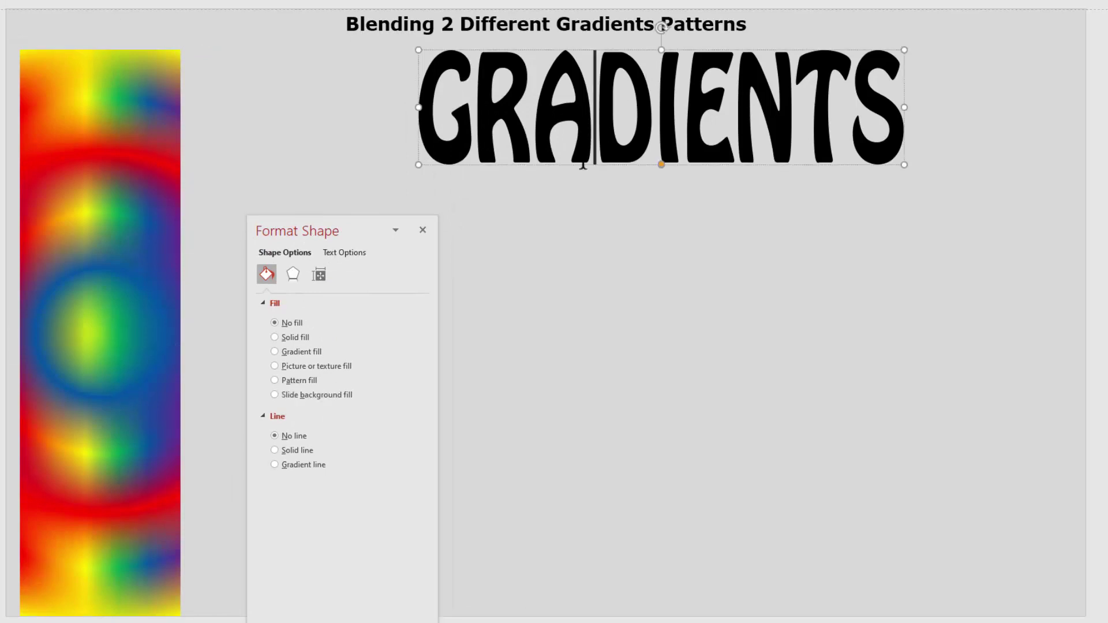
{"action": "left_click", "coordinate": [79, 307]}
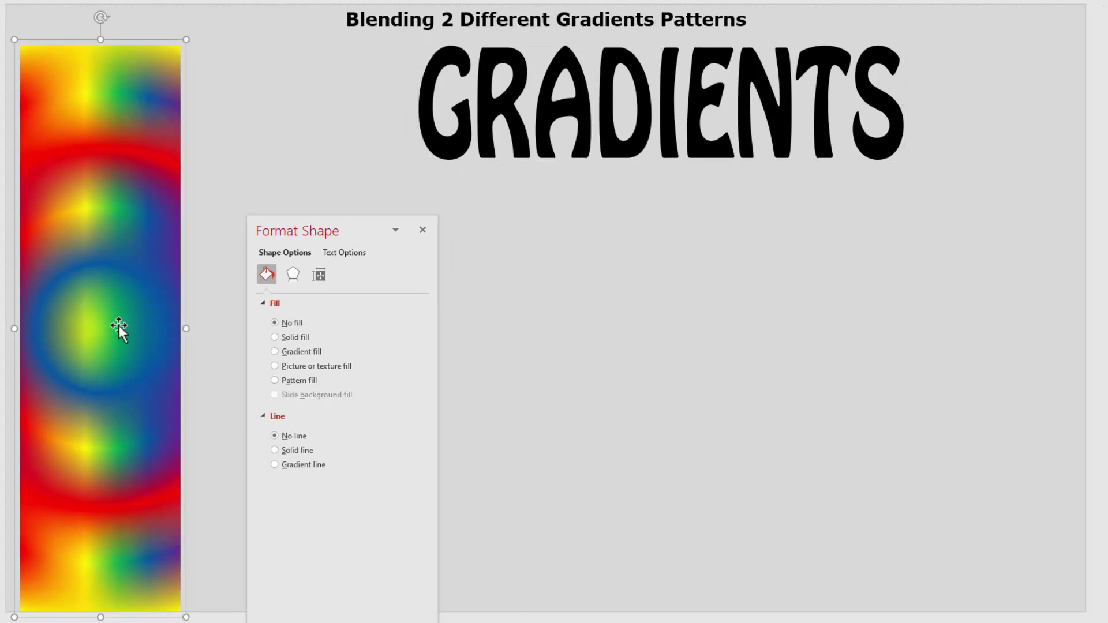